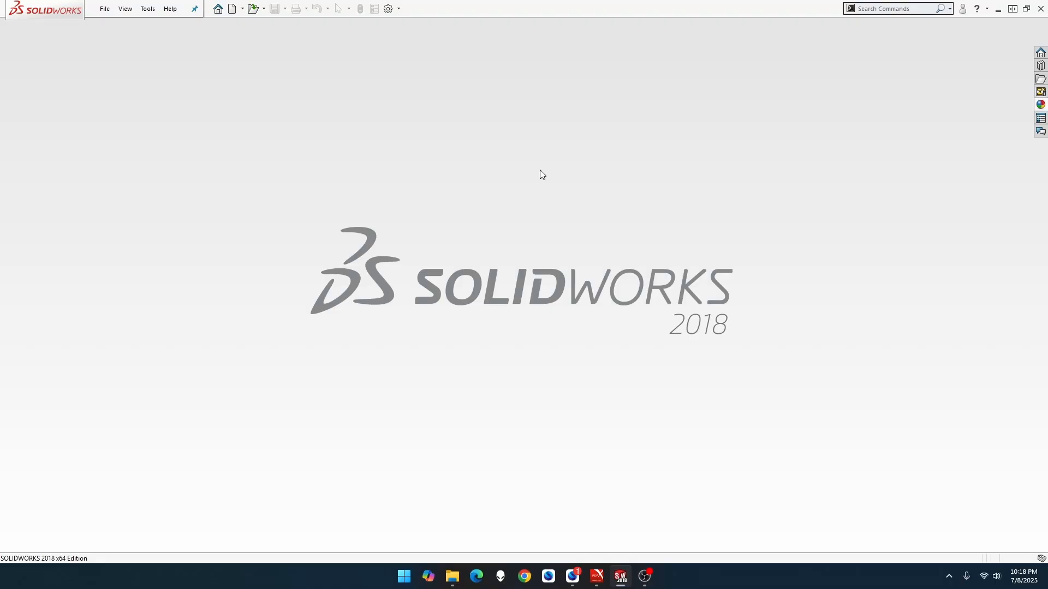
- Create a new part document from the Part MMGS template
click(105, 9)
click(117, 26)
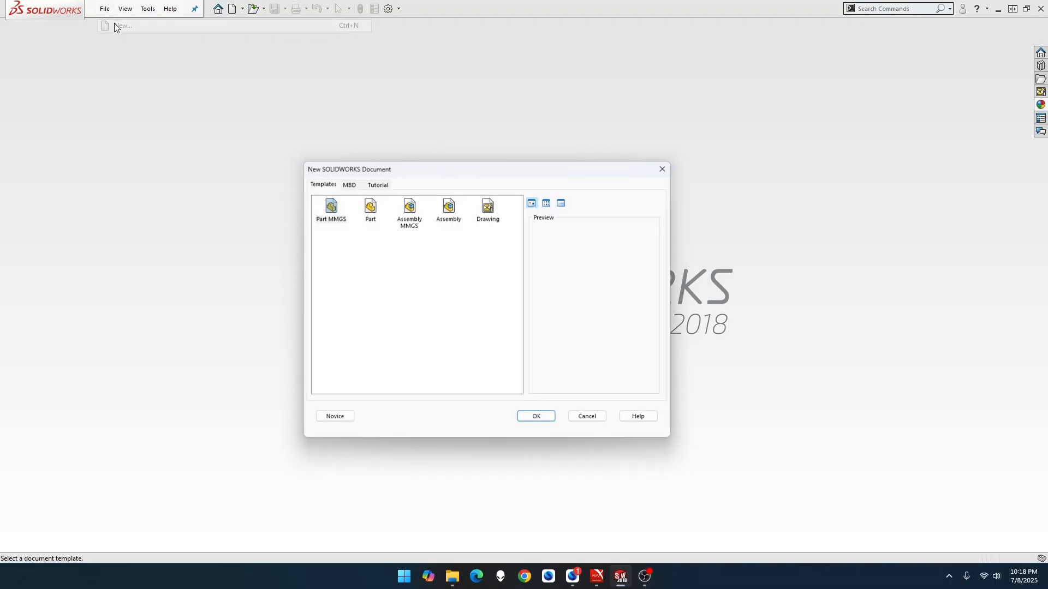
double_click(322, 206)
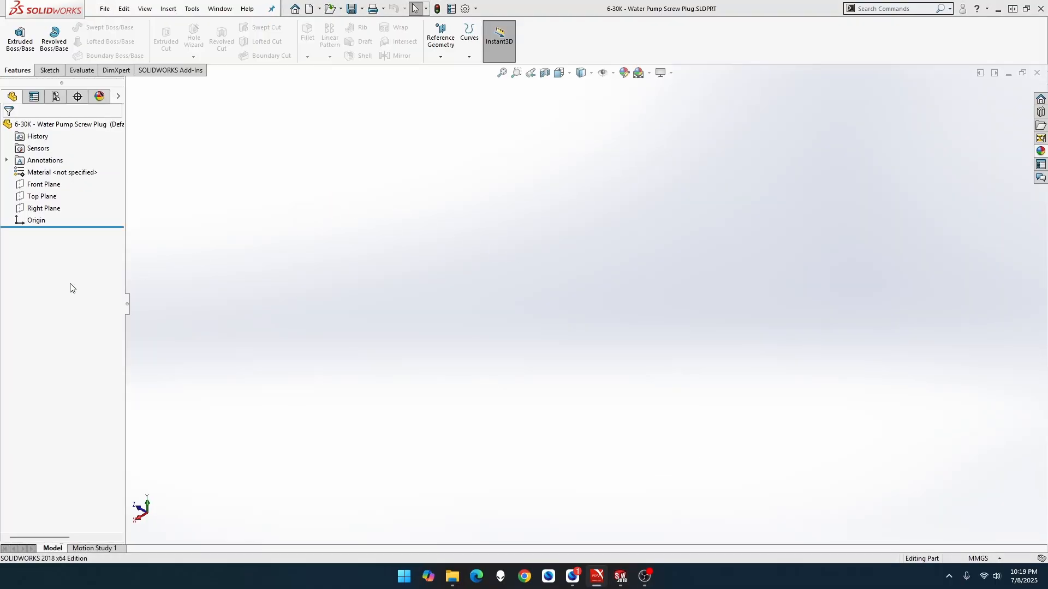
- Sketch a circle about 47 mm in diameter on the Right Plane, centred on the origin
right_click(44, 208)
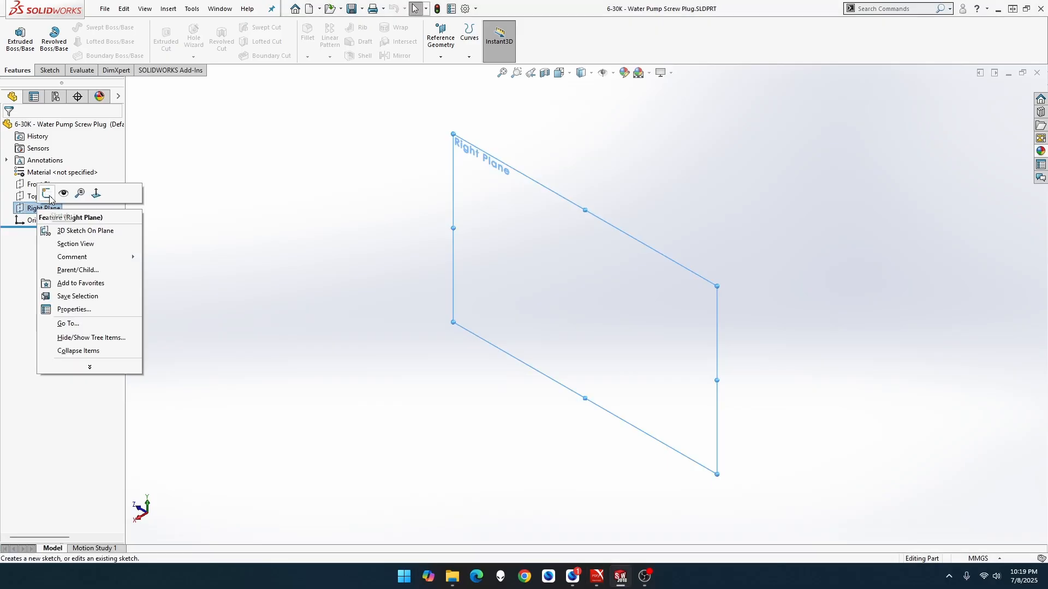
click(47, 192)
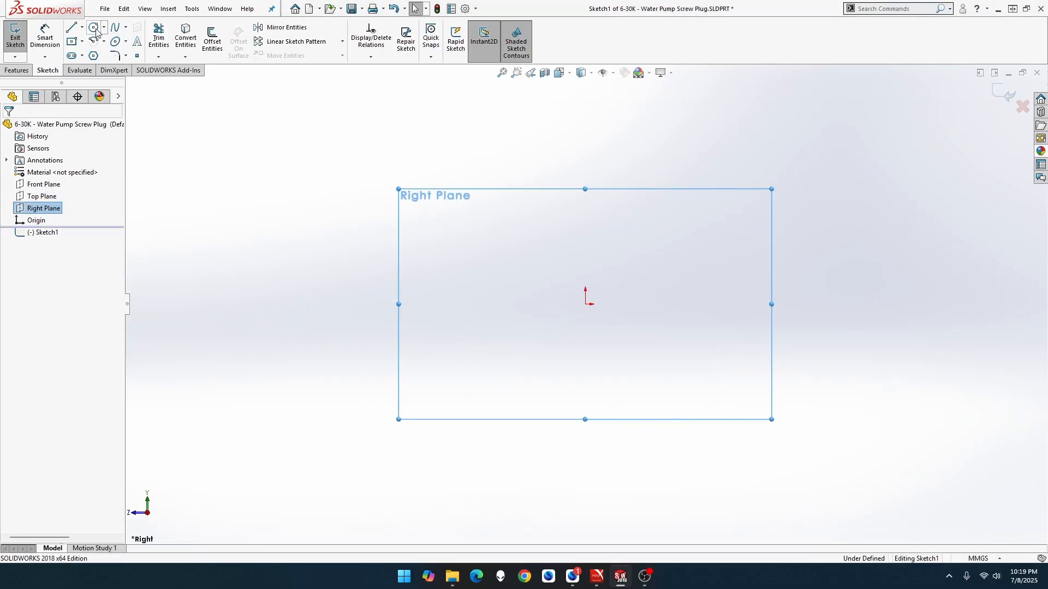
click(94, 27)
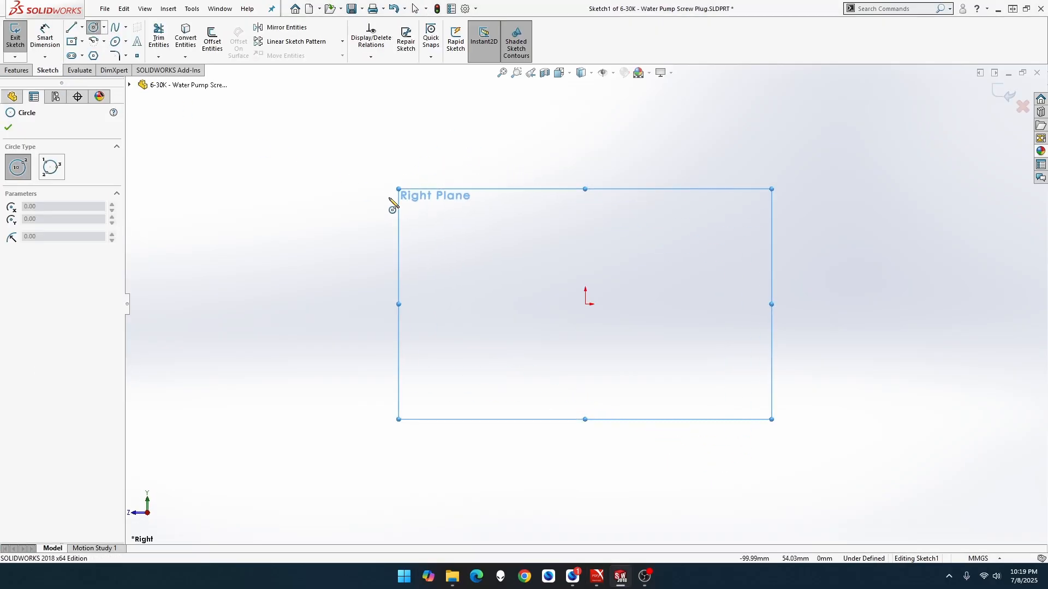
click(586, 304)
click(623, 273)
- Dimension the circle's diameter to 10 mm
click(45, 37)
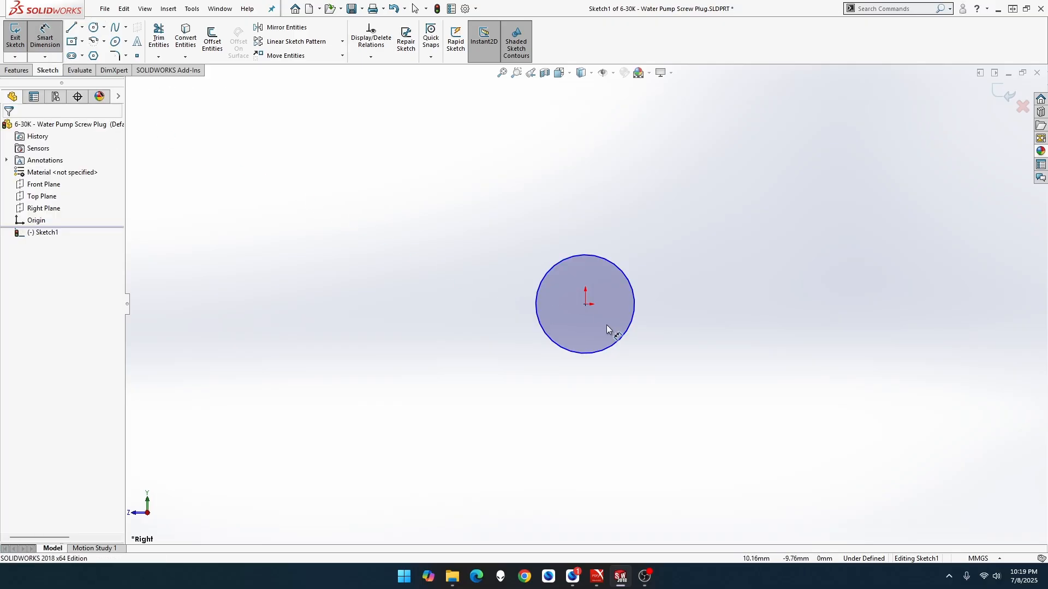
click(620, 267)
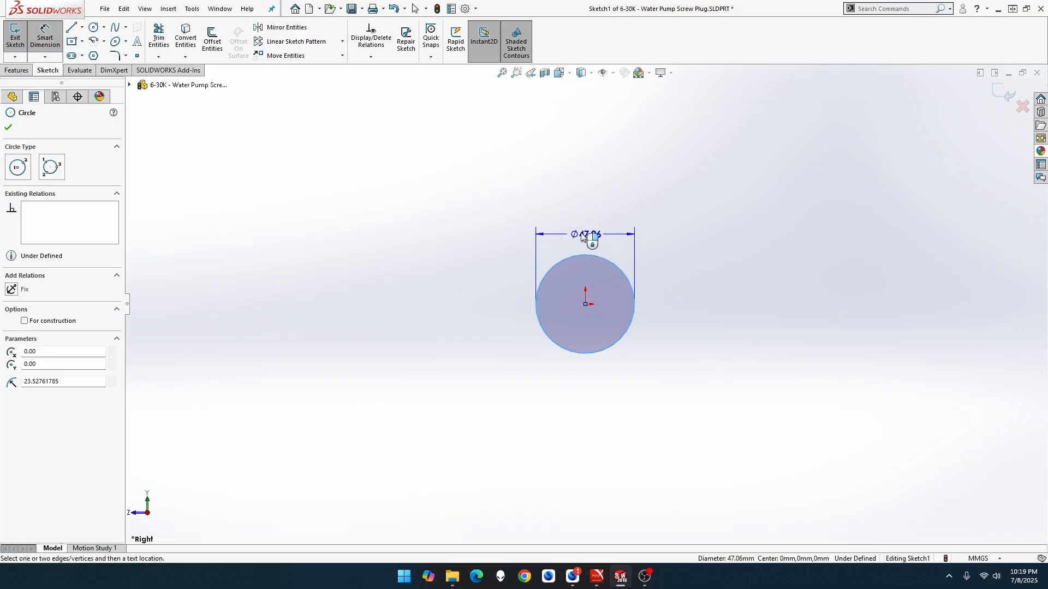
click(436, 217)
text(10)
key(Return)
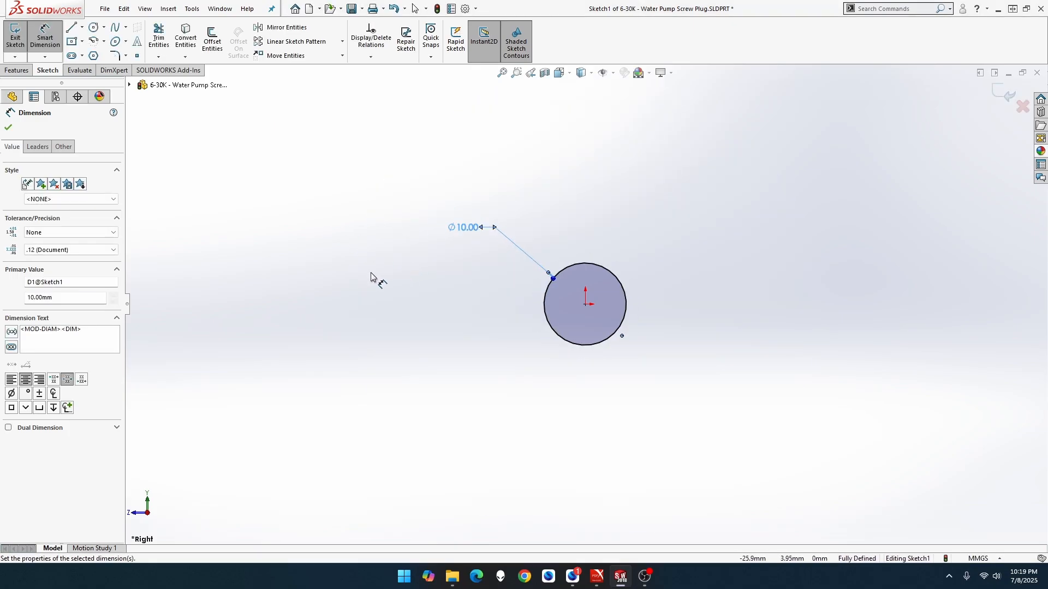
- Extrude the circle as a blind boss 11 mm deep from the sketch plane
middle_drag(339, 288, 295, 304)
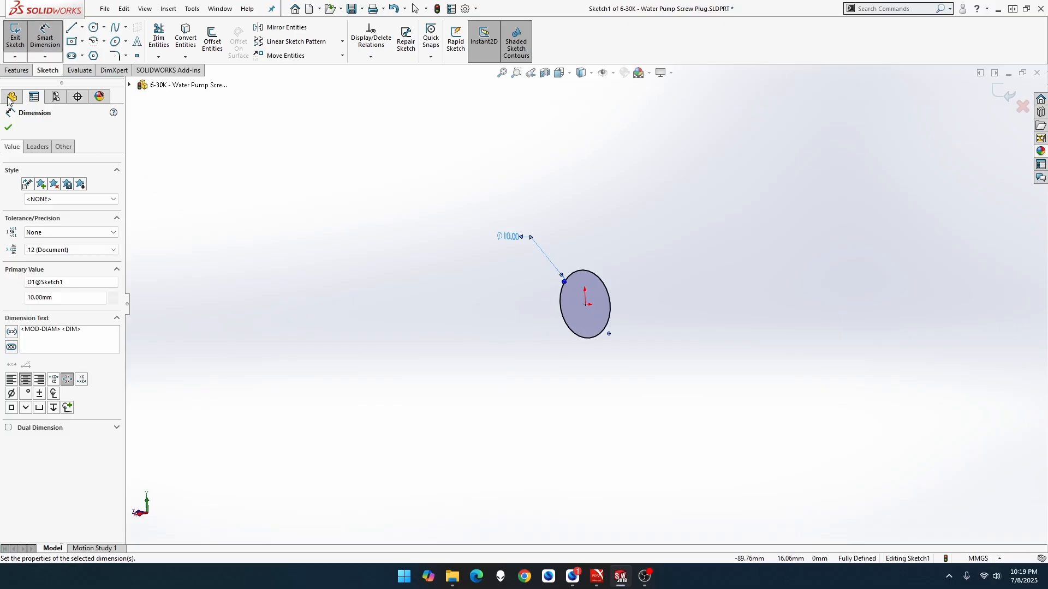
click(17, 70)
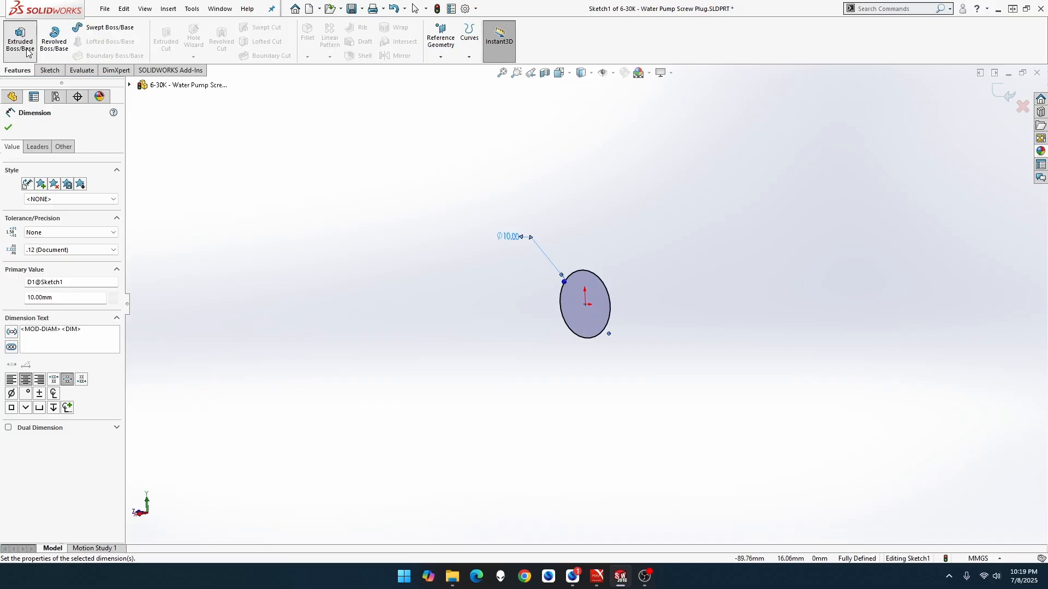
click(22, 45)
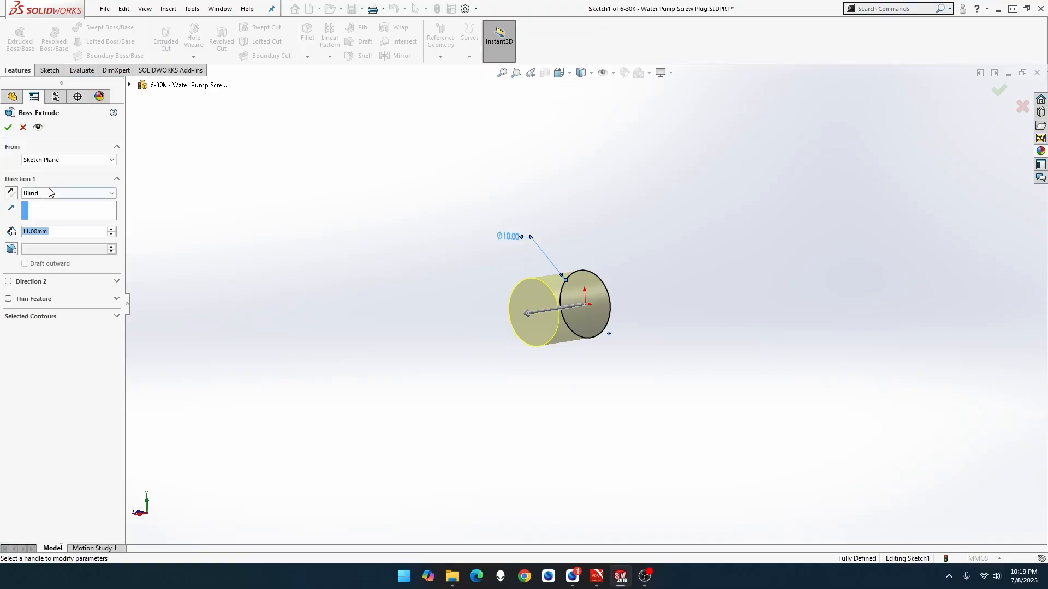
click(8, 127)
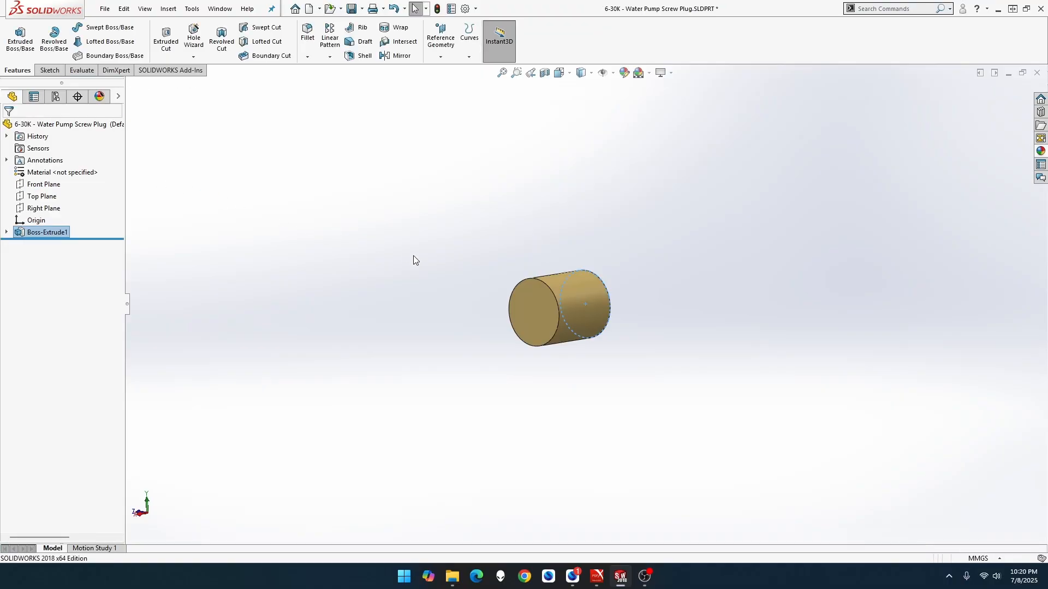
scroll(556, 288, down, 4)
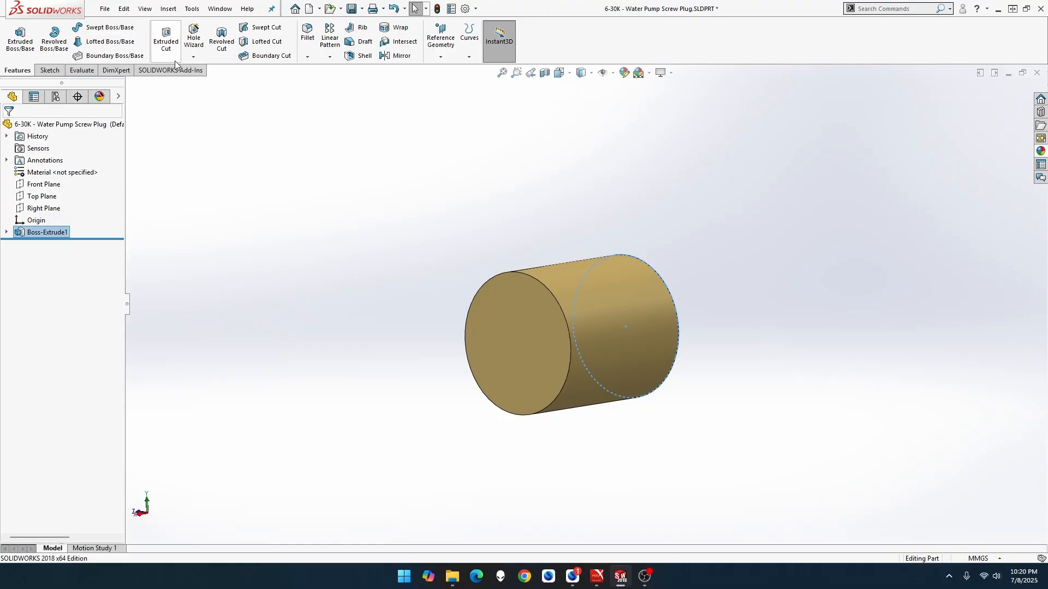
click(193, 57)
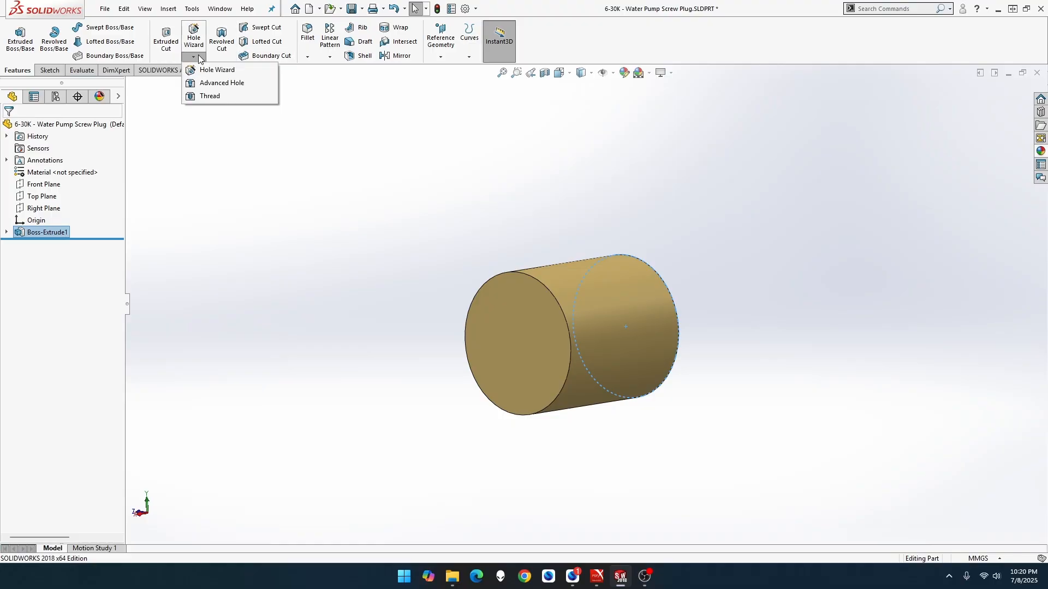
click(211, 96)
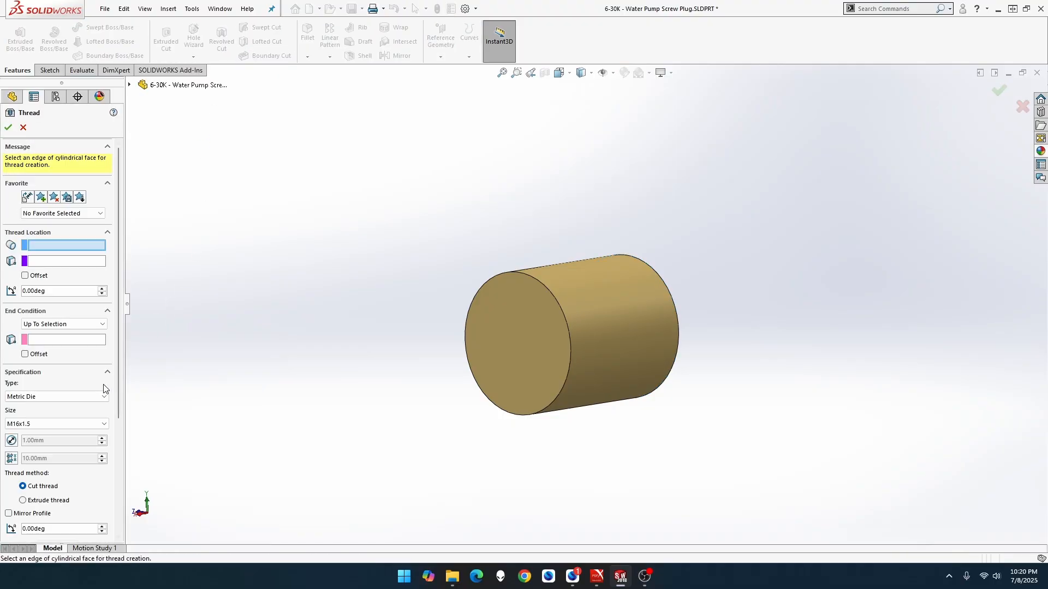
click(60, 426)
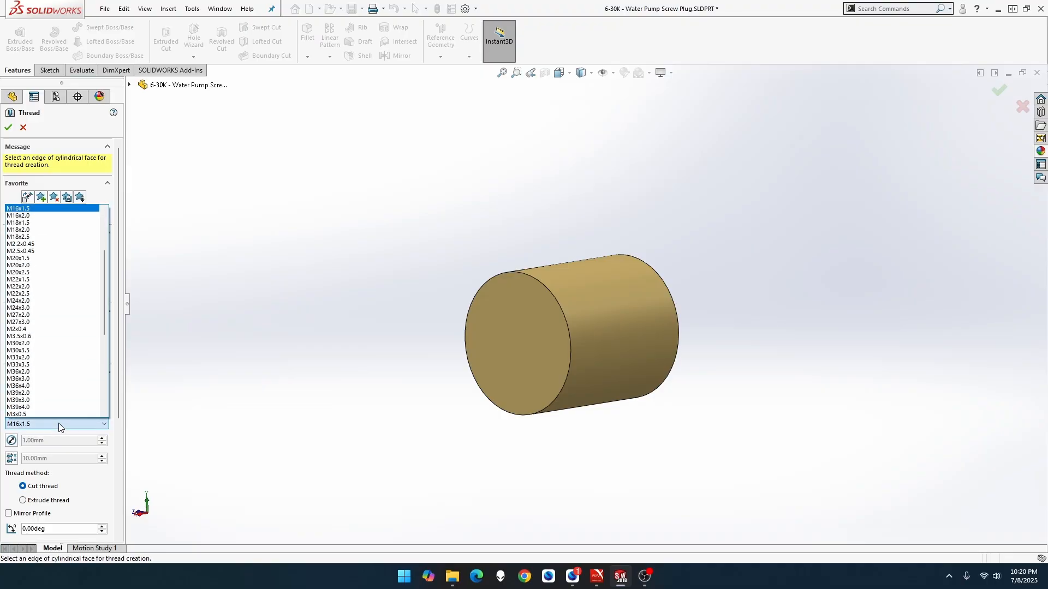
scroll(50, 259, down, 1)
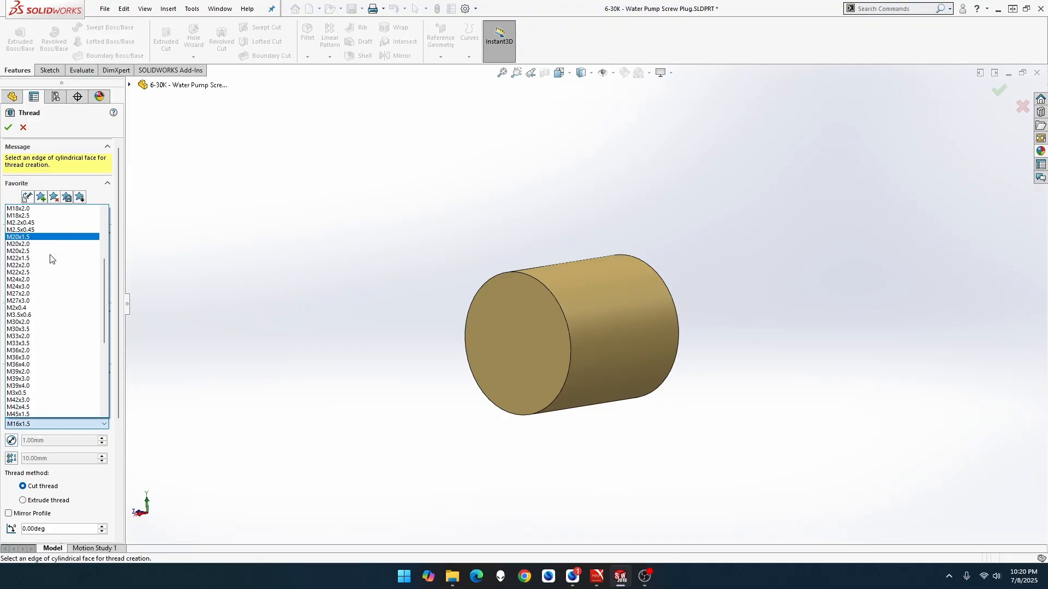
scroll(50, 258, up, 4)
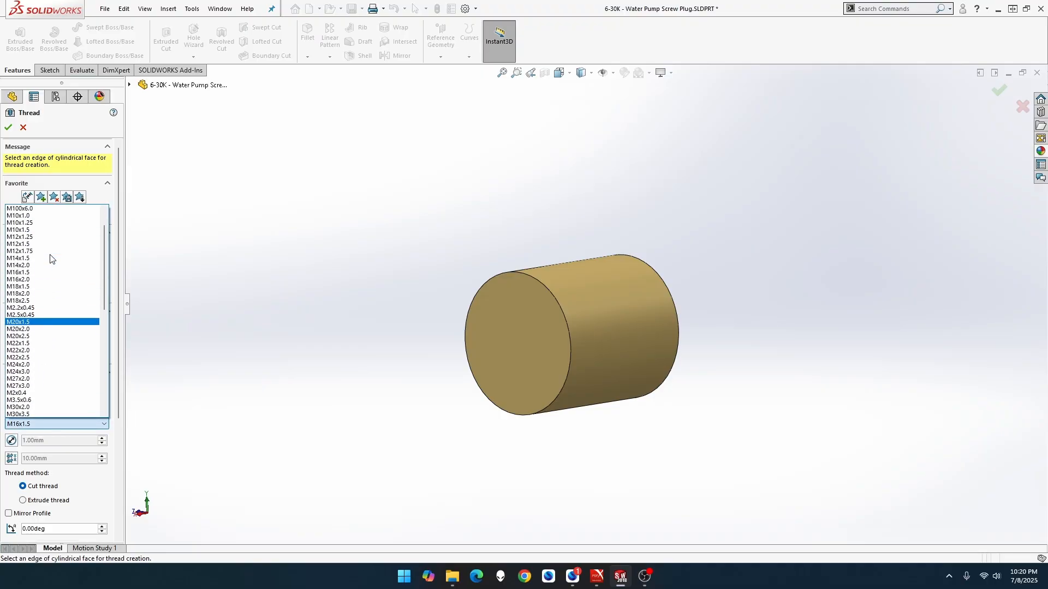
click(37, 223)
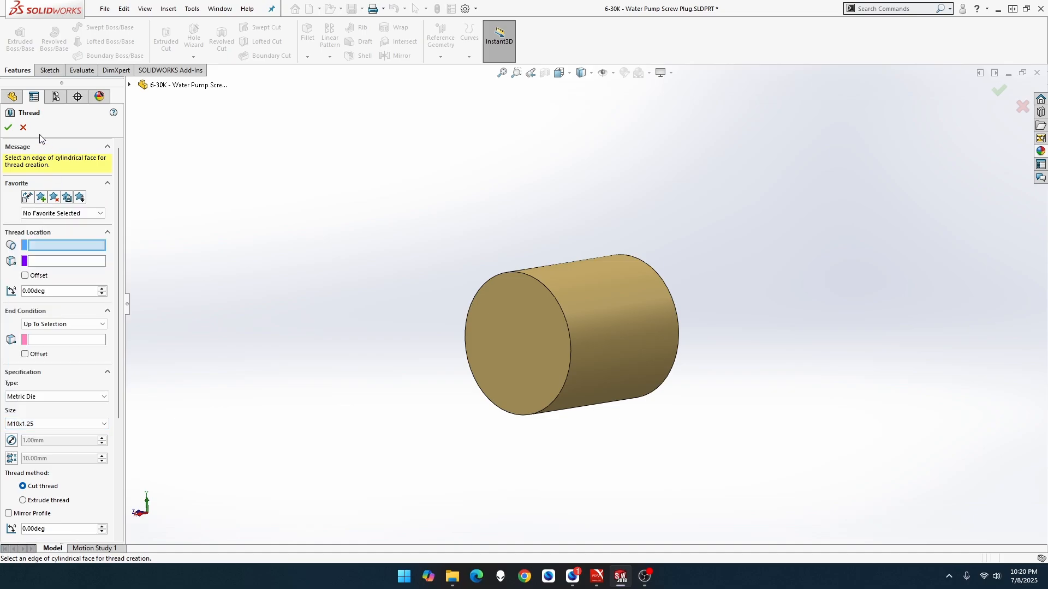
click(22, 127)
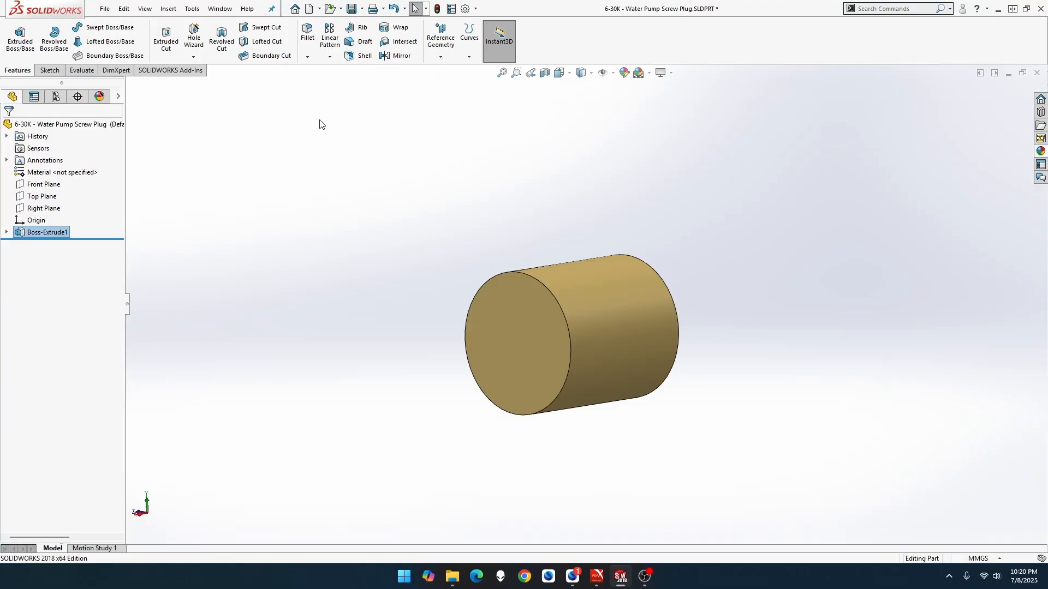
- Create a reference plane offset 10 mm outward from the cylinder's end face opposite the sketch plane
click(440, 57)
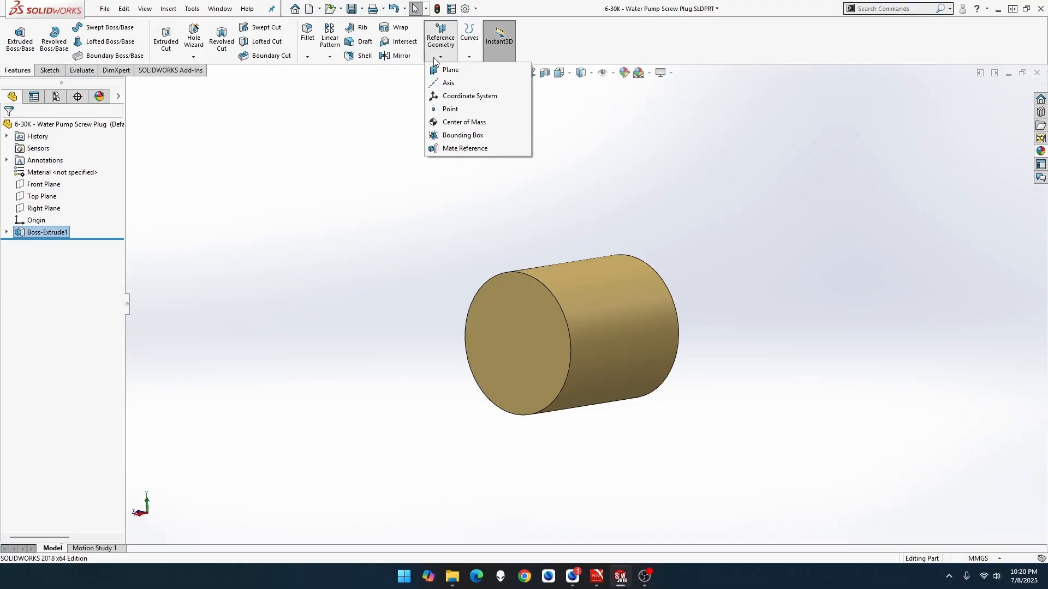
click(443, 70)
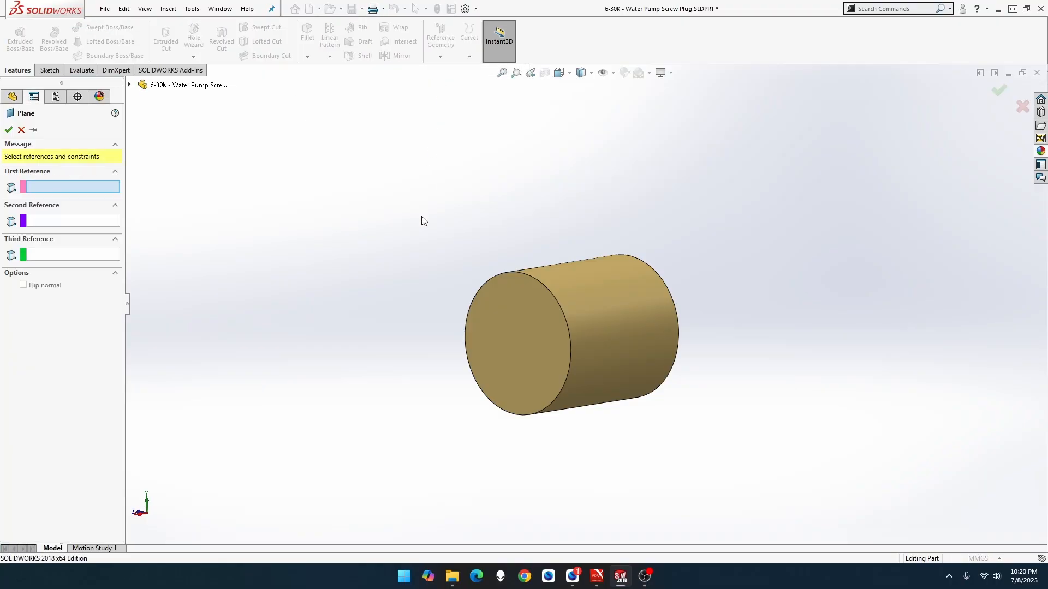
click(502, 325)
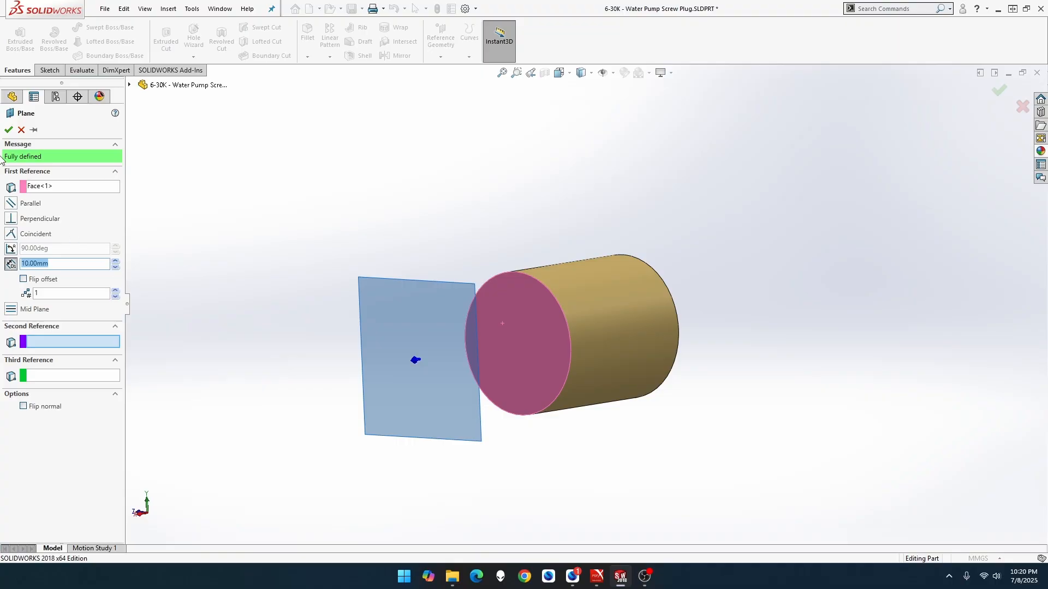
click(9, 130)
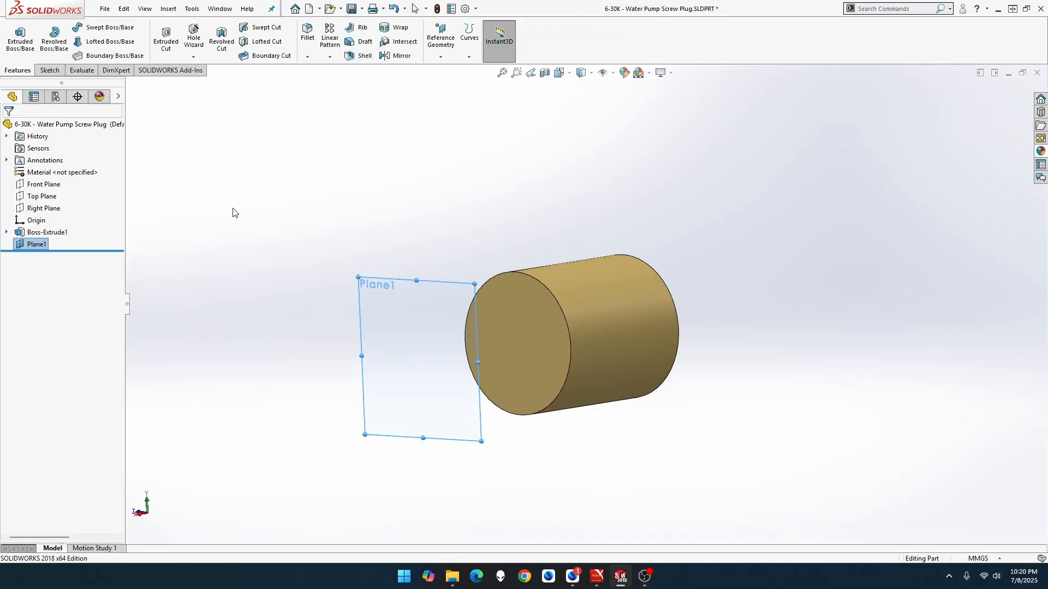
- Create a second reference plane offset 10 mm outward from the cylinder's other end face, with no reference to the first plane
middle_drag(234, 213, 215, 174)
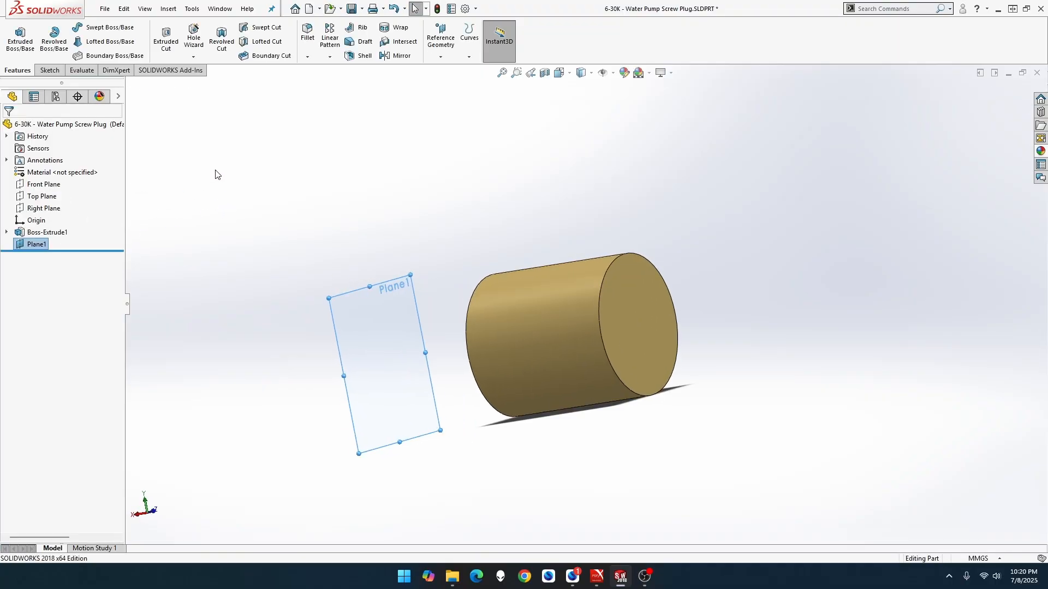
click(441, 57)
click(448, 73)
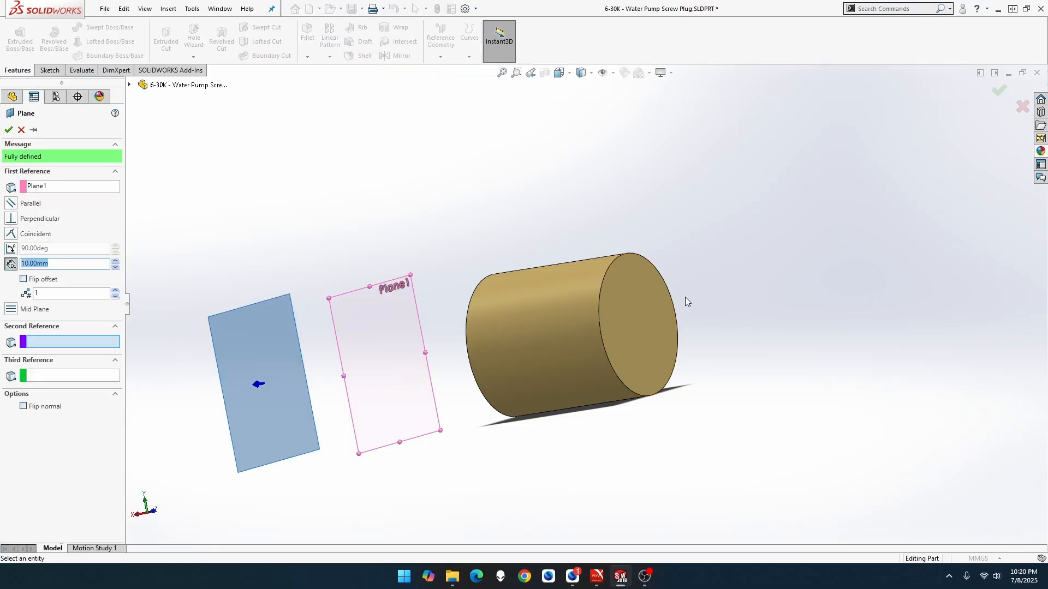
click(669, 311)
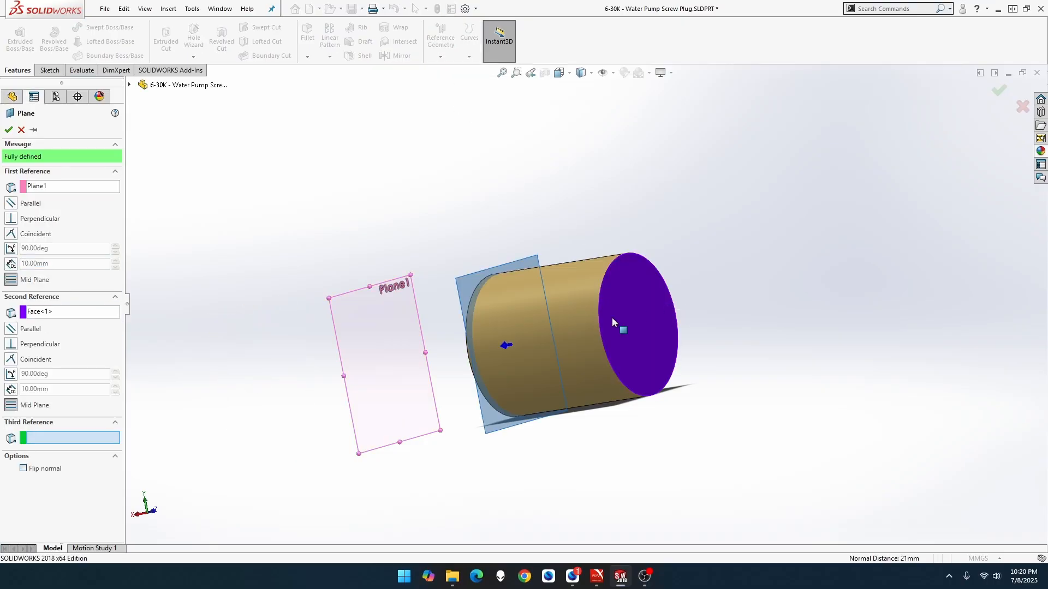
click(57, 189)
key(Delete)
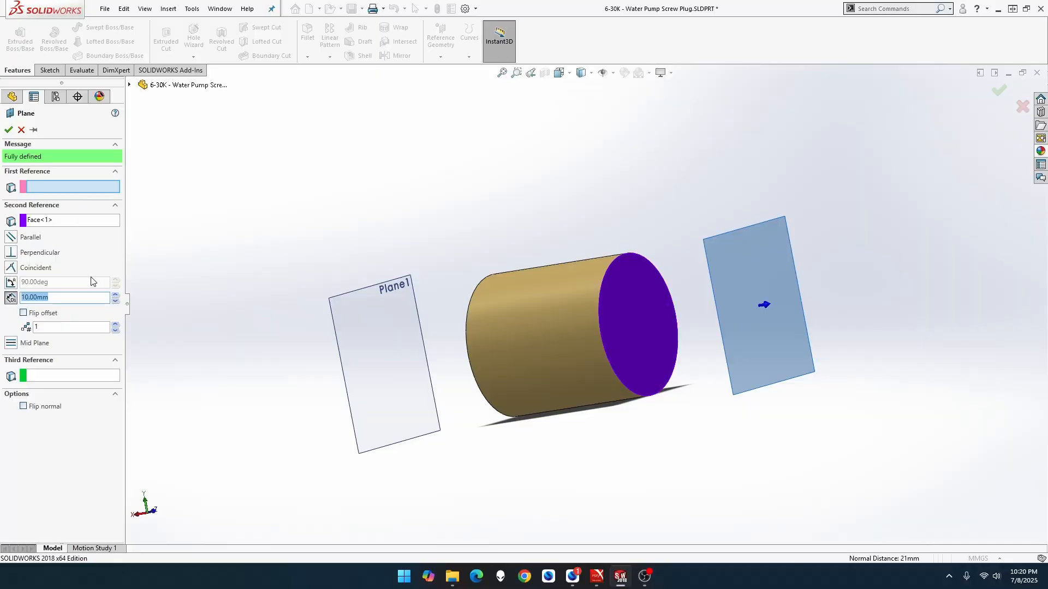
click(8, 131)
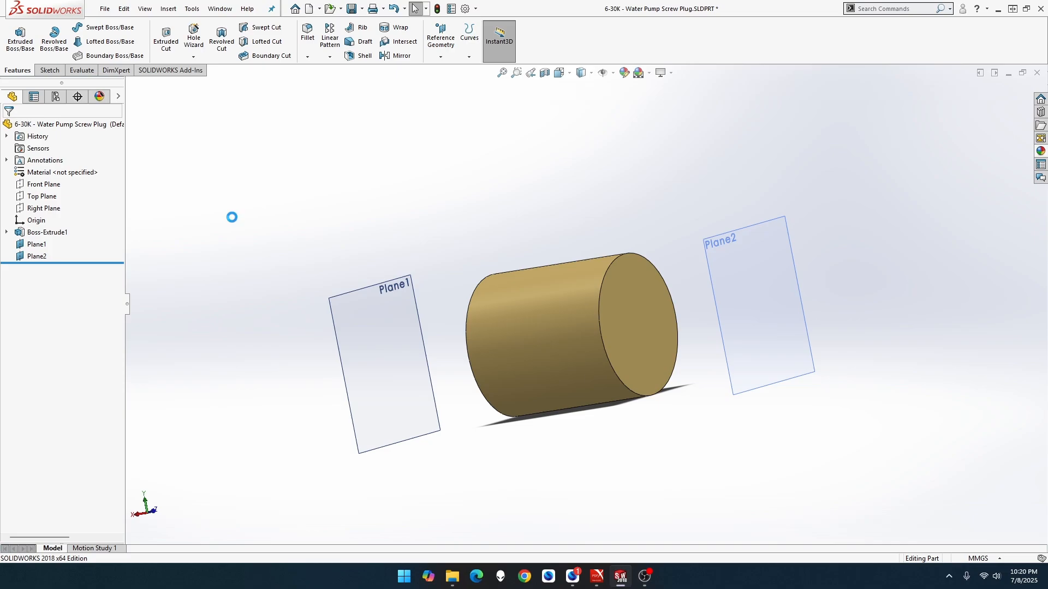
- Start a Metric Die cut thread and set its size to M10x1.25
click(188, 58)
click(217, 97)
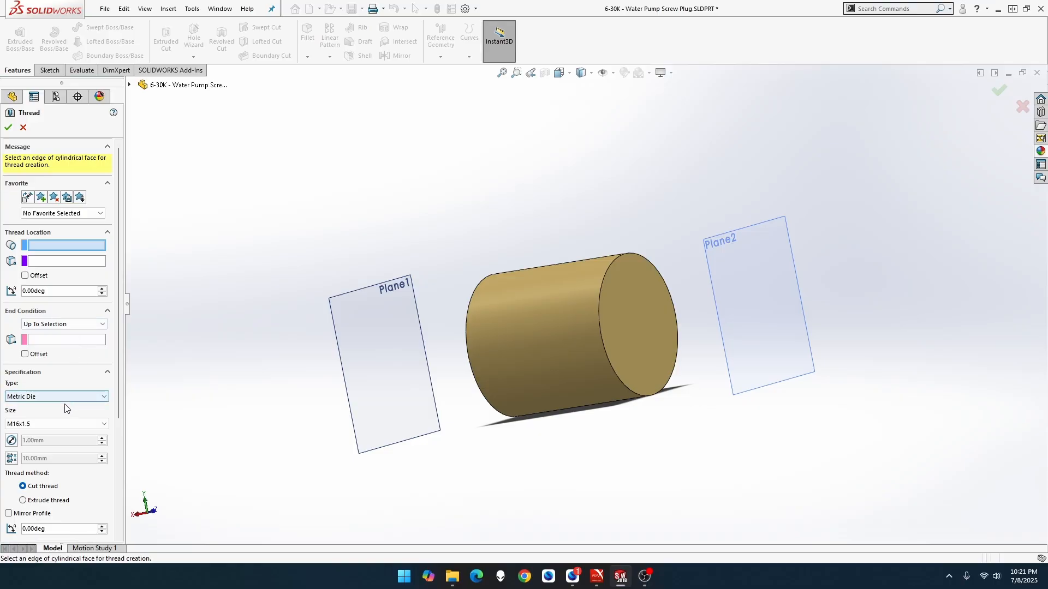
click(65, 424)
scroll(56, 321, up, 4)
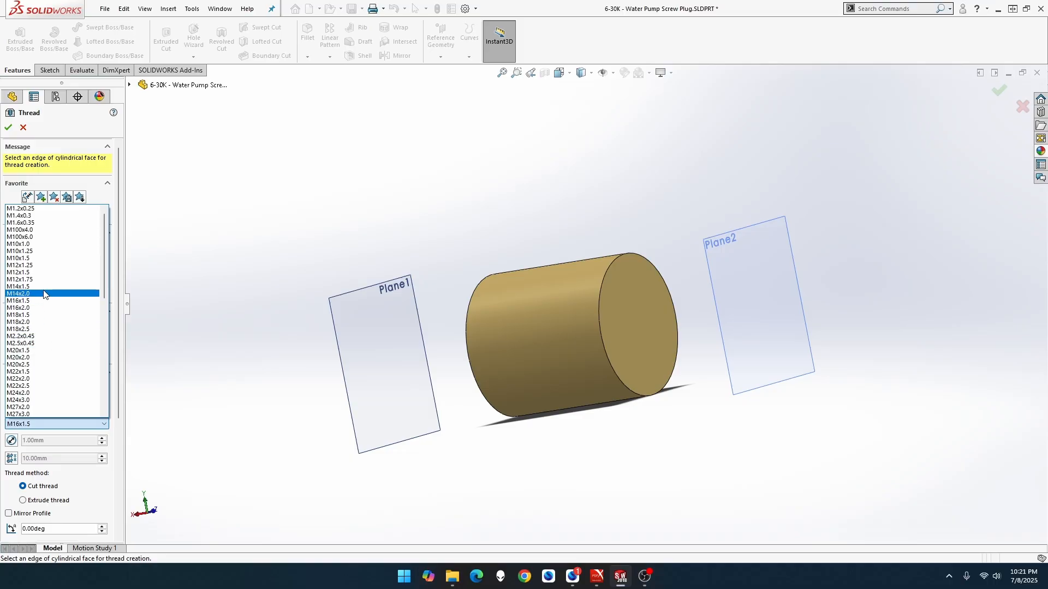
click(32, 252)
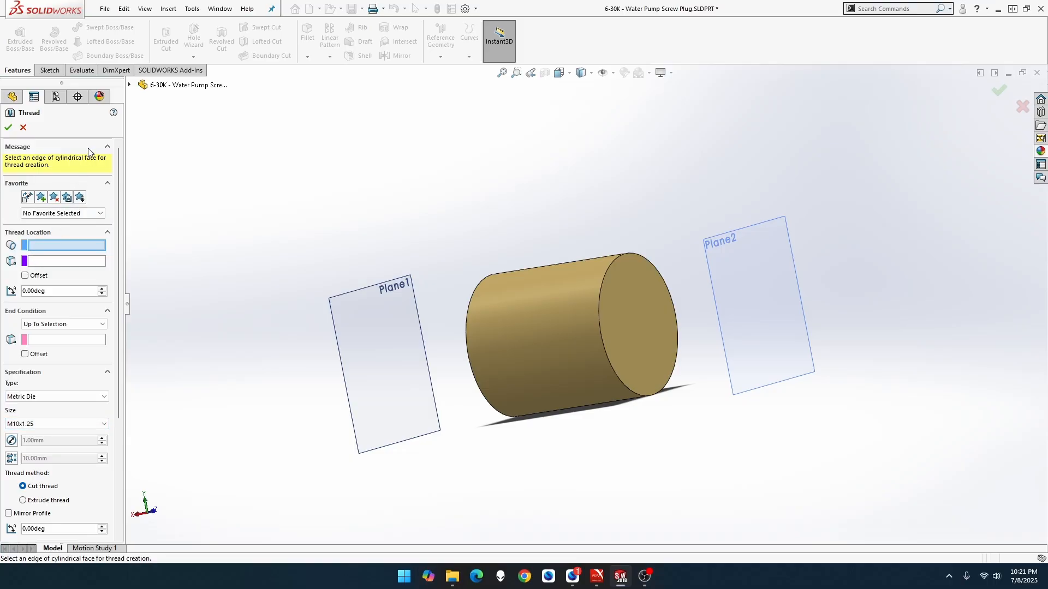
- Cut the M10x1.25 thread on the cylinder's end edge facing Plane2, starting at Plane2 and ending up to Plane1
click(600, 327)
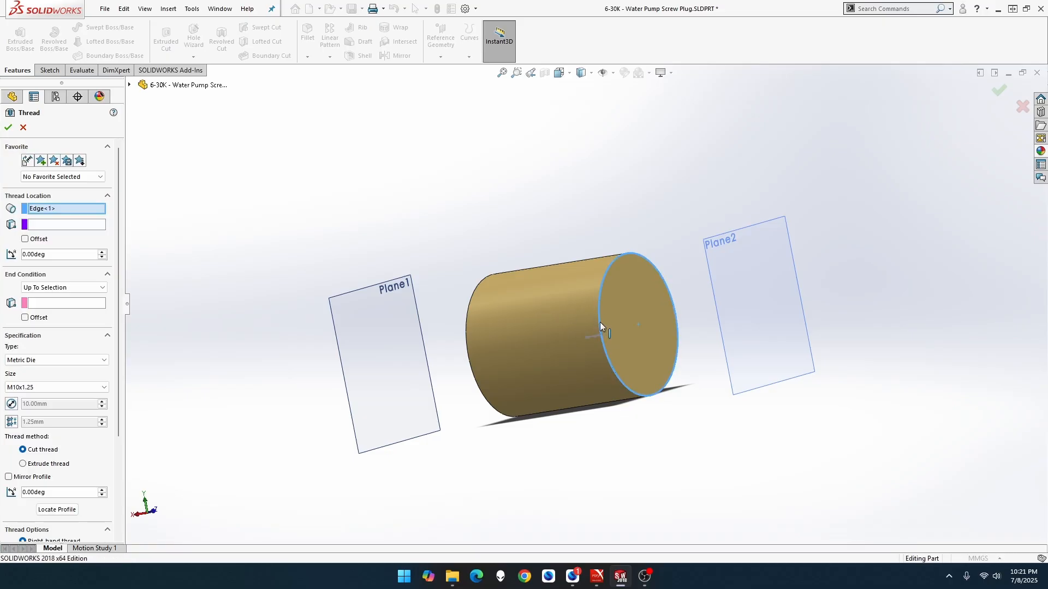
click(88, 225)
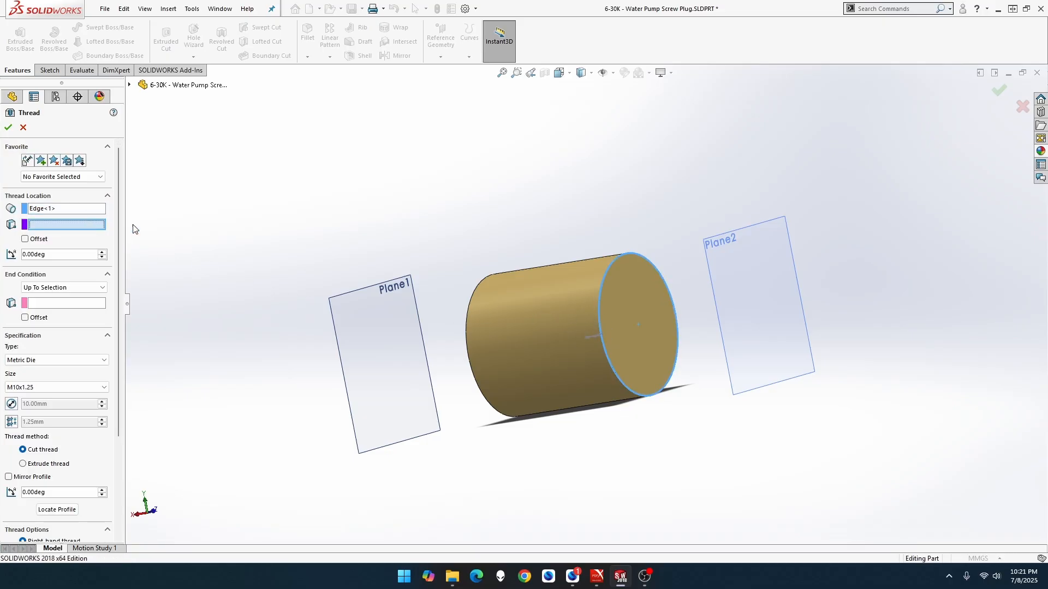
click(723, 308)
click(80, 308)
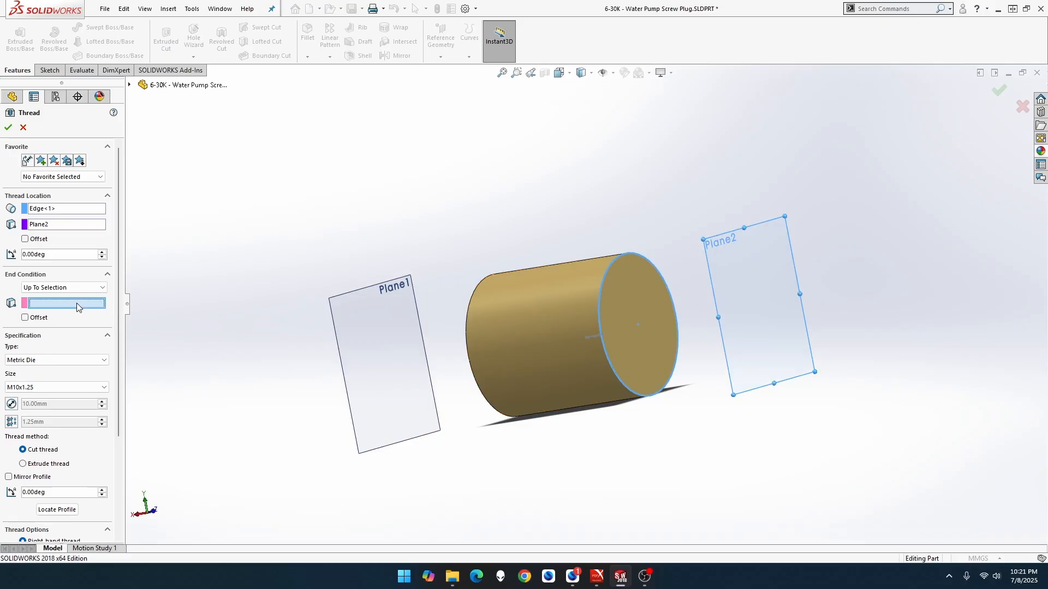
click(363, 351)
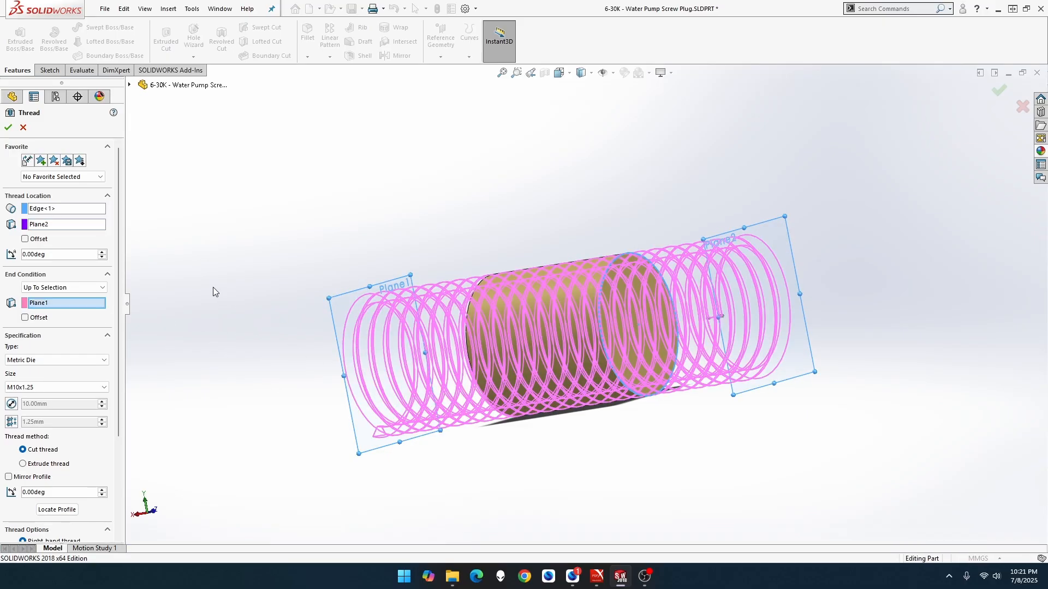
click(9, 130)
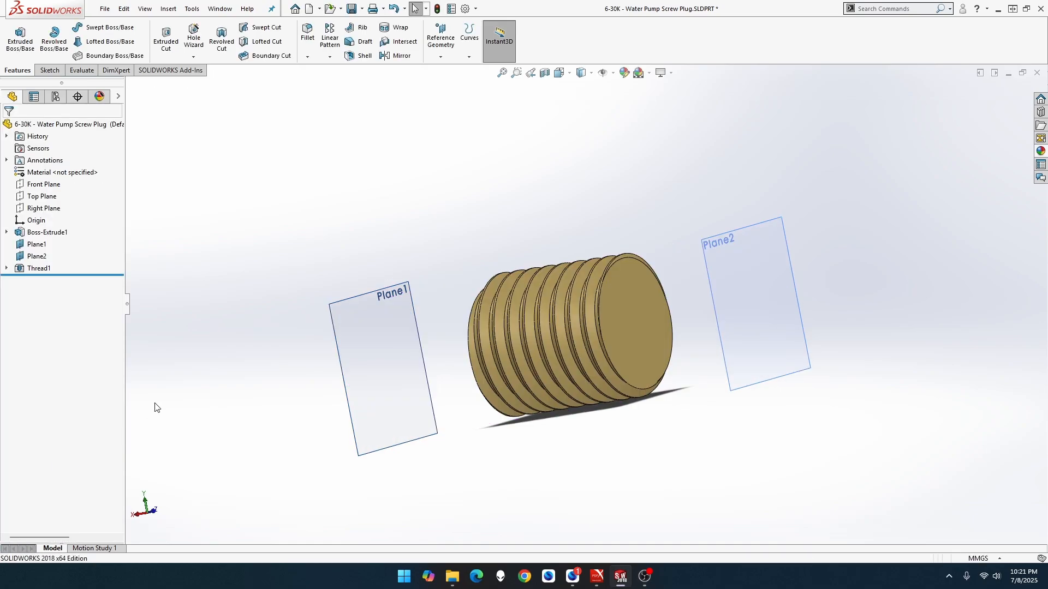
- Hide the two offset reference planes at either end of the threaded cylinder
middle_drag(227, 386, 347, 383)
right_click(367, 372)
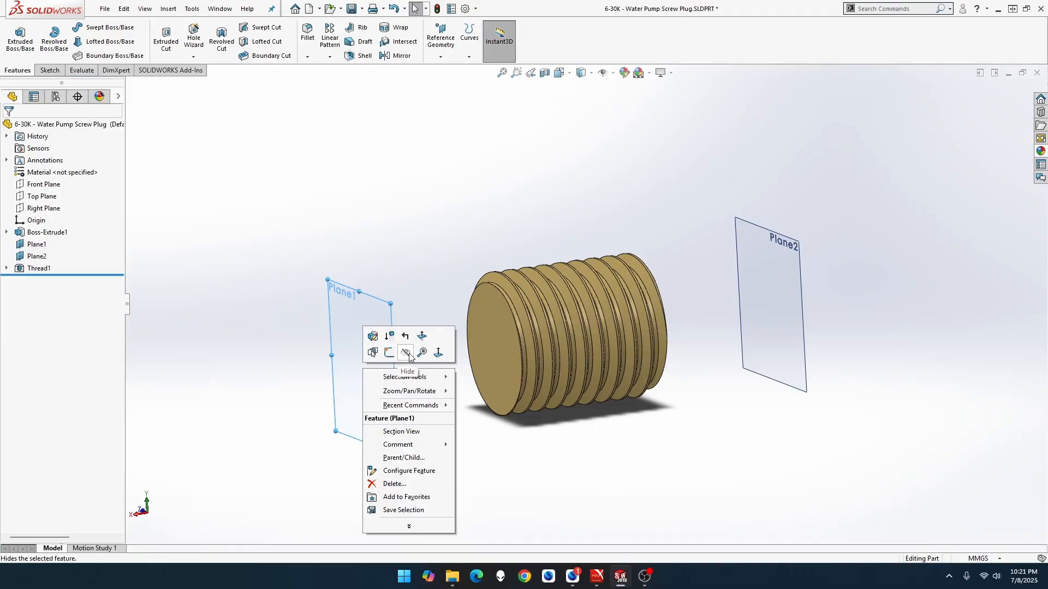
click(412, 357)
right_click(738, 334)
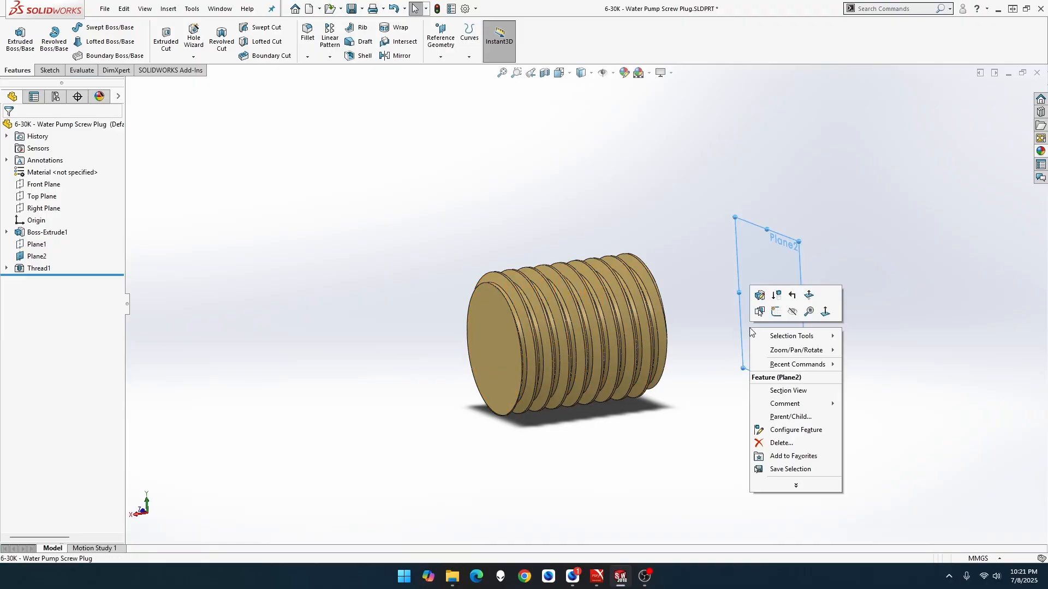
click(794, 316)
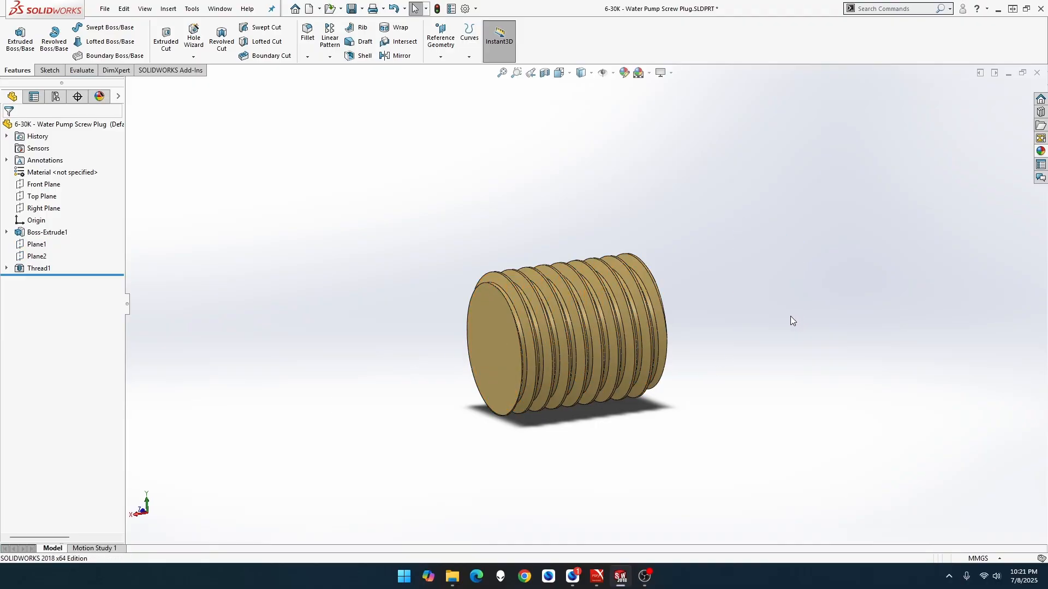
- Sketch a six-sided polygon centred on the origin on the cylinder's Plane1-side end face, with an inscribed circle about 13.26 mm in diameter
click(489, 349)
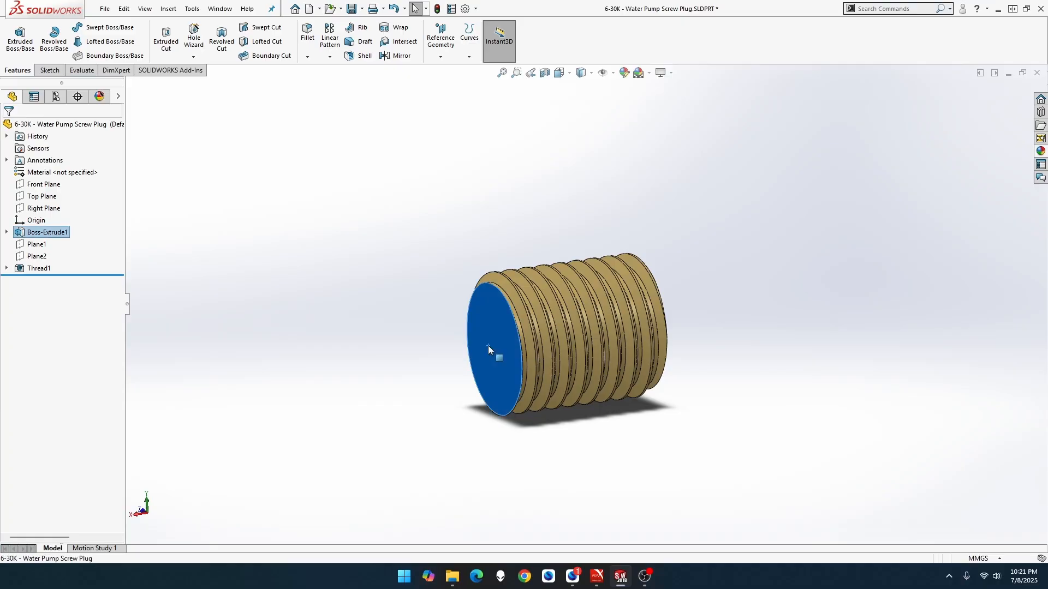
right_click(488, 349)
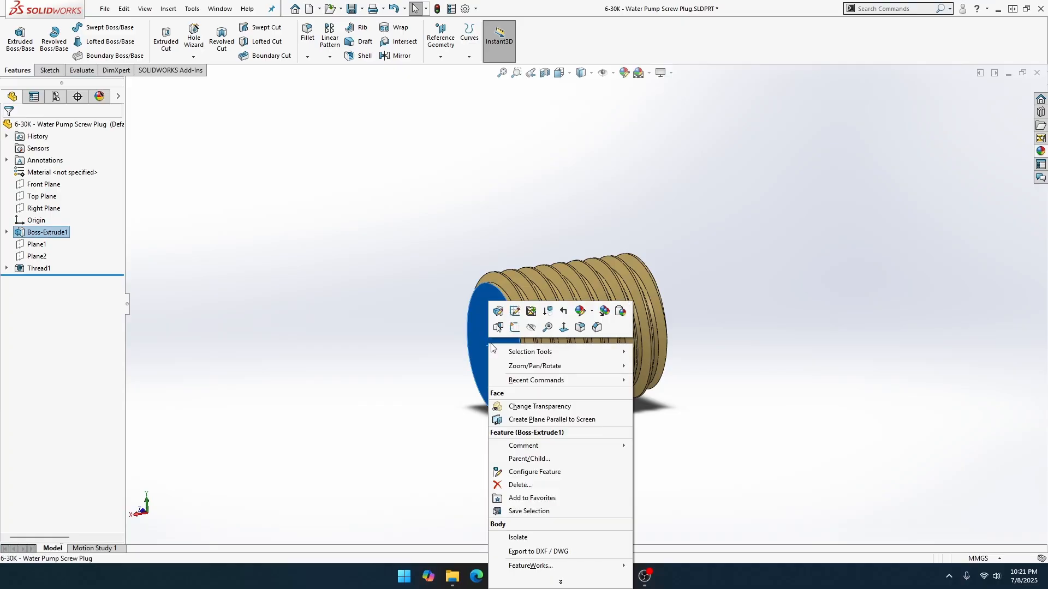
click(566, 329)
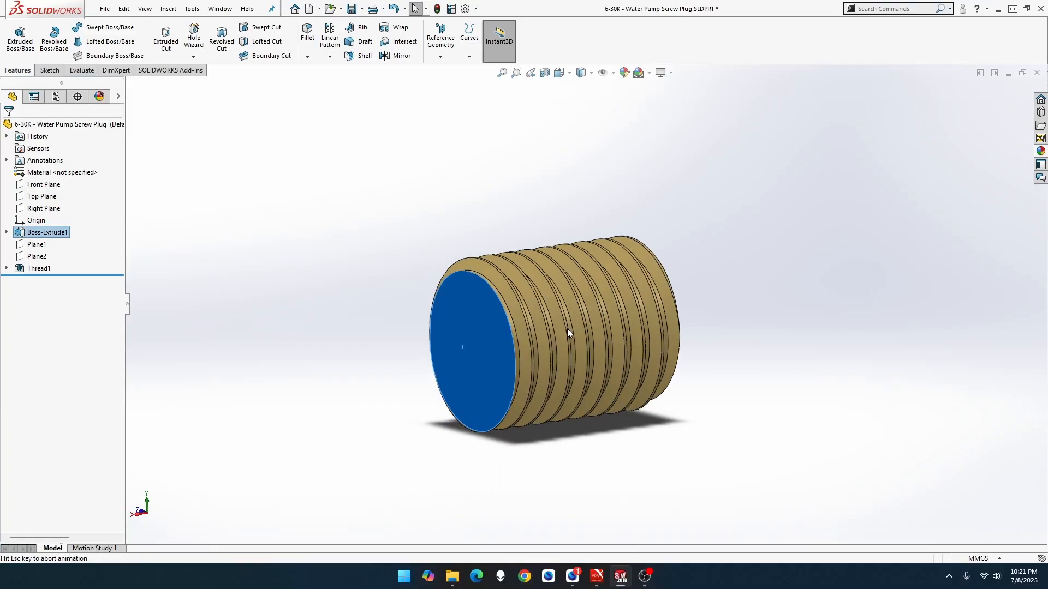
right_click(567, 328)
click(594, 313)
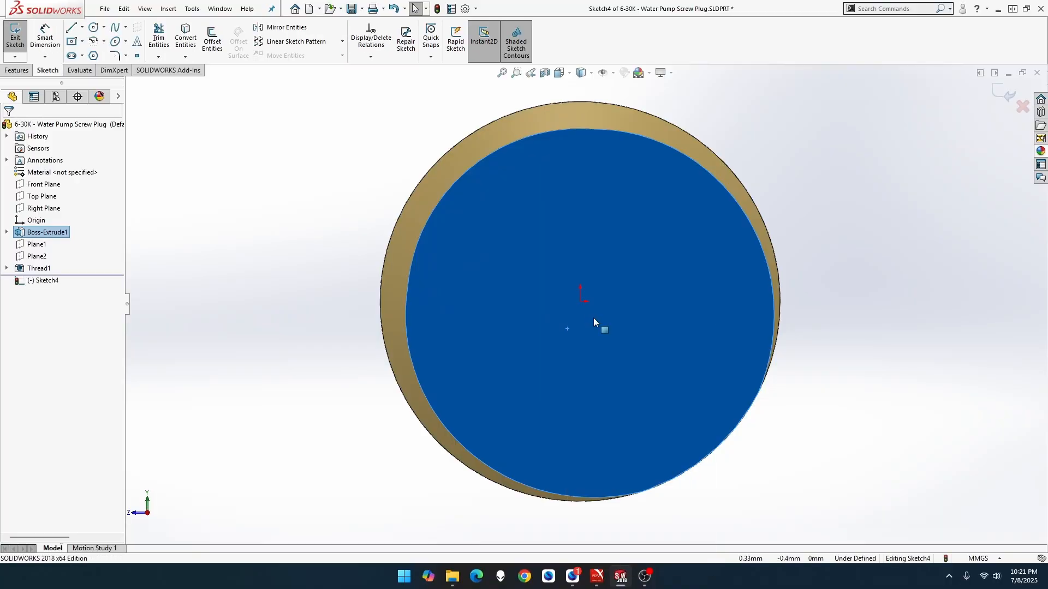
click(545, 138)
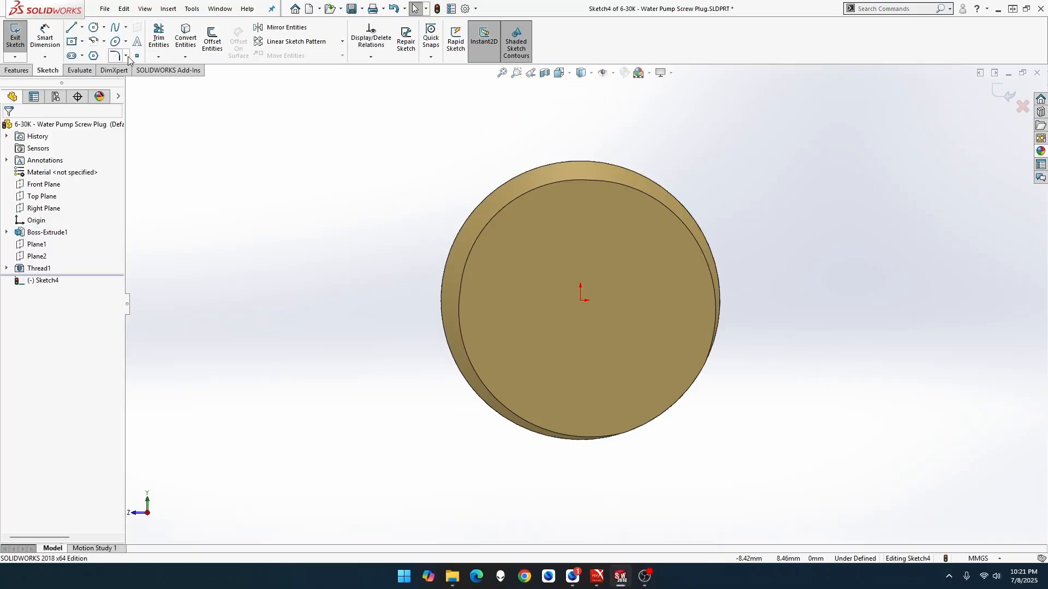
click(93, 56)
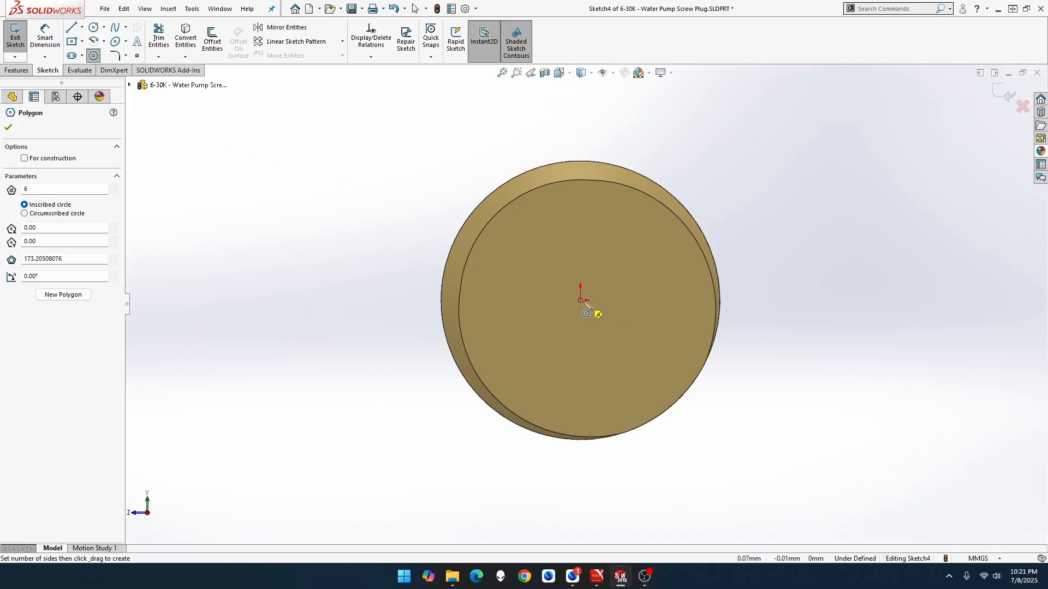
drag(581, 301, 733, 151)
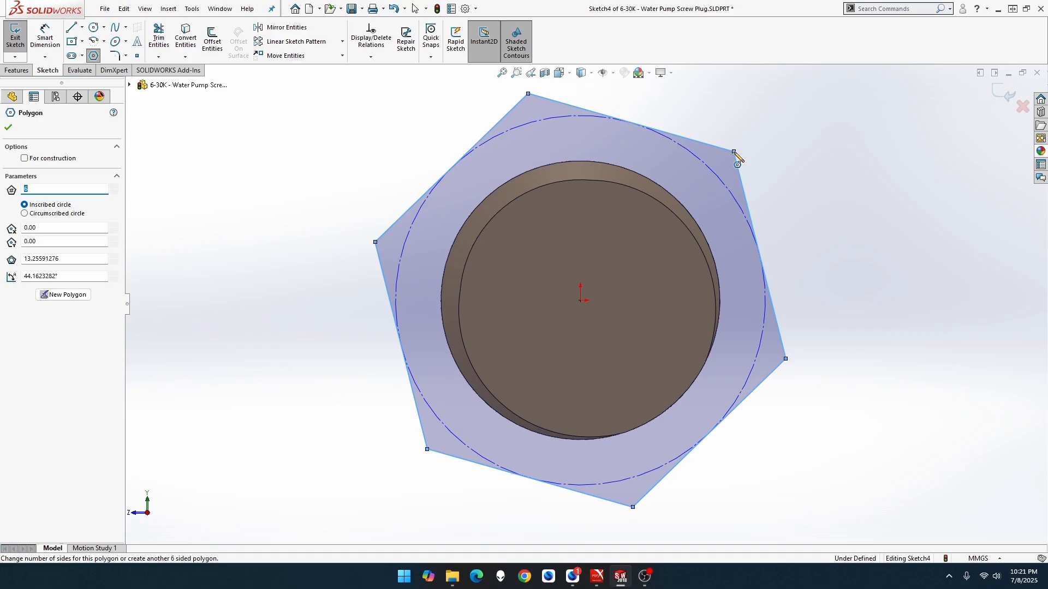
- Dimension the hexagon's inscribed construction circle to a diameter of 14 mm
click(49, 39)
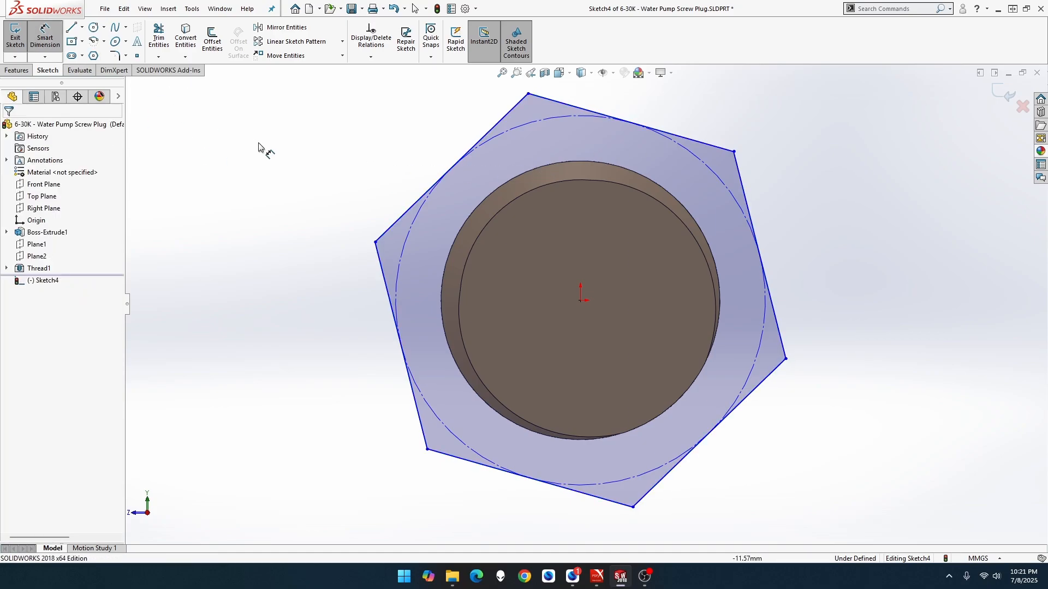
click(415, 221)
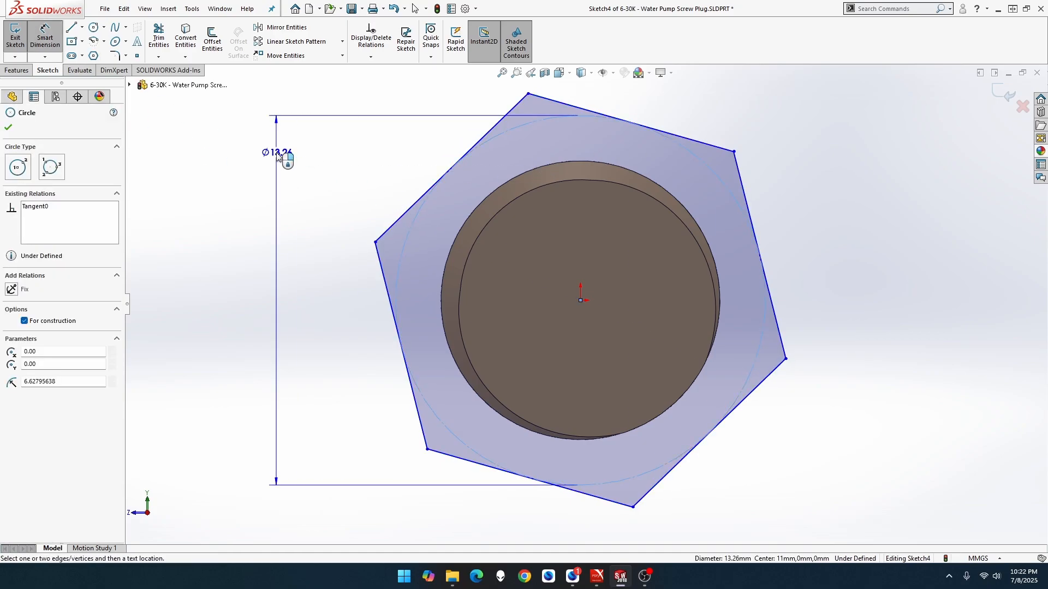
click(247, 234)
key(Return)
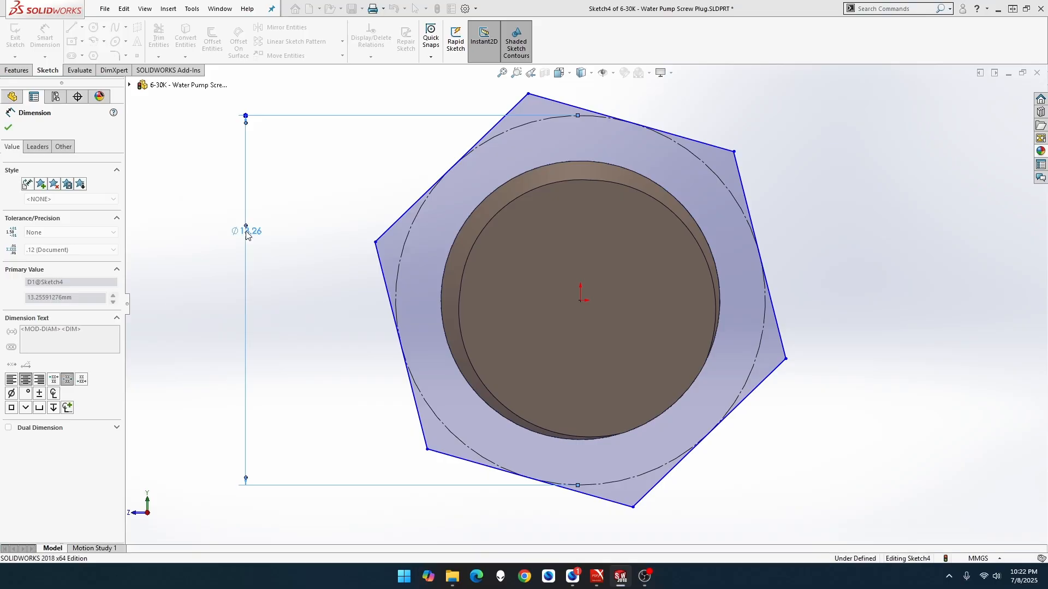
scroll(247, 235, down, 1)
middle_drag(247, 234, 339, 276)
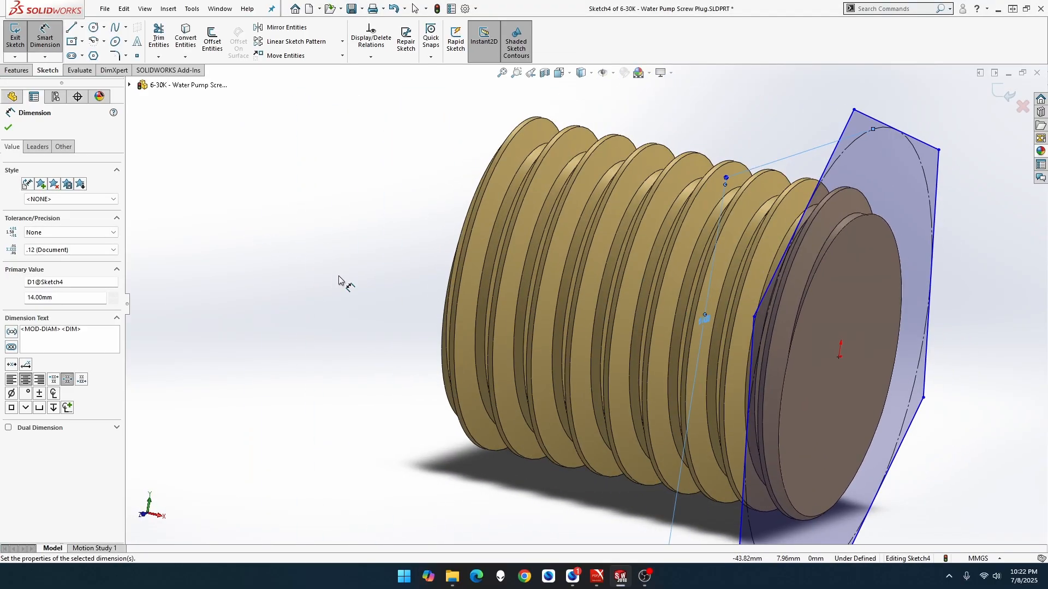
scroll(339, 276, up, 2)
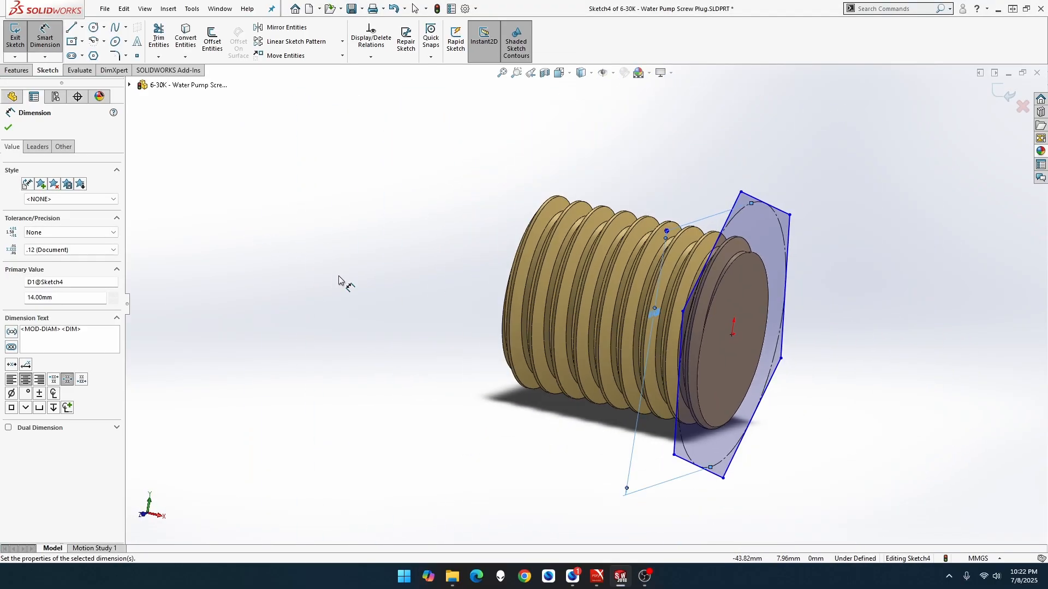
click(21, 75)
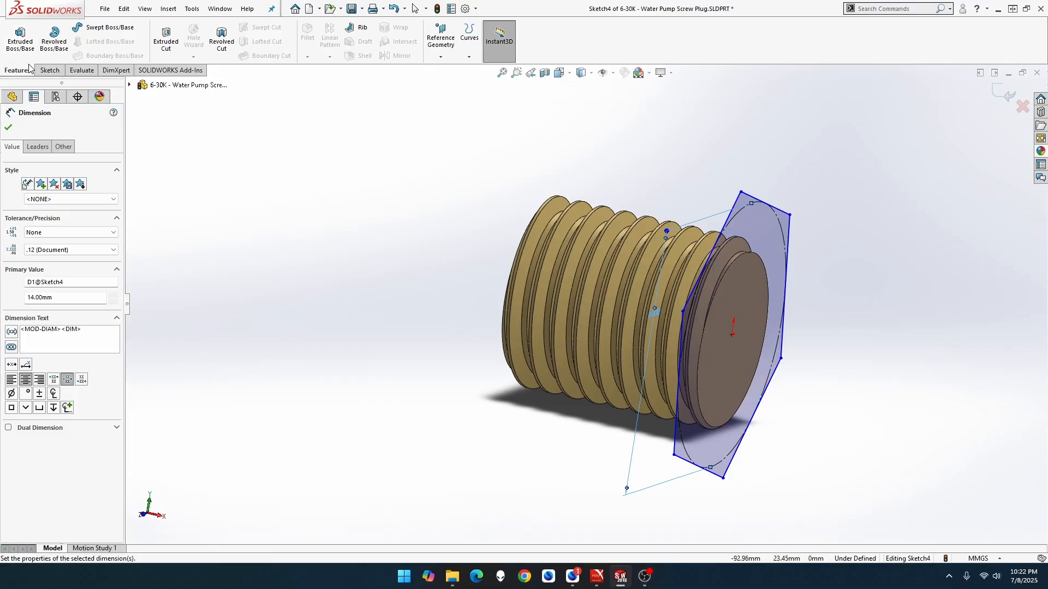
click(50, 72)
key(Escape)
- Rotate the hexagon until its upper edge is nearly level, and add a Horizontal relation to that edge
click(712, 251)
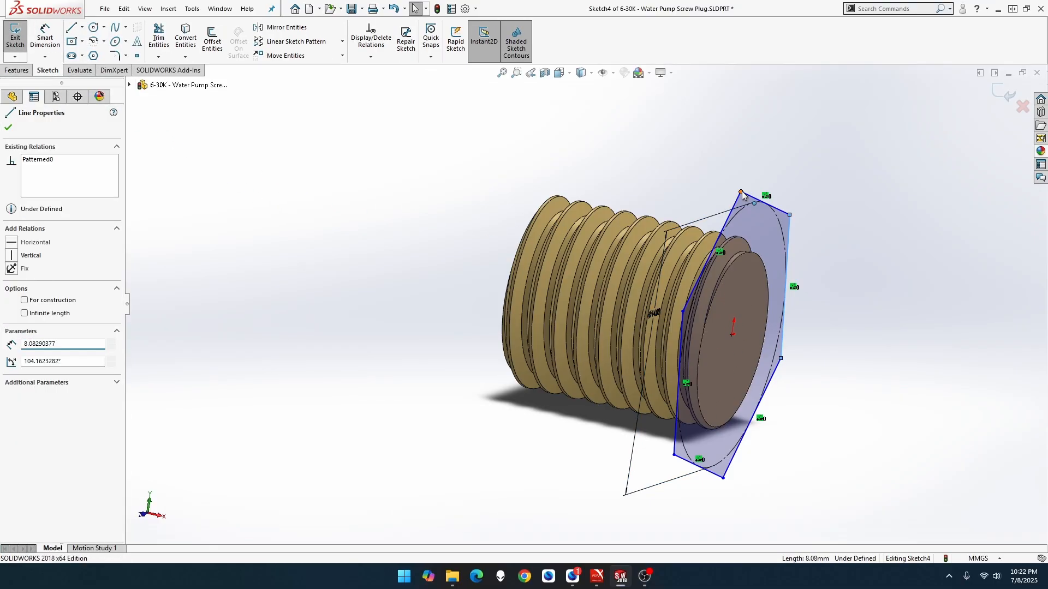
drag(741, 192, 704, 175)
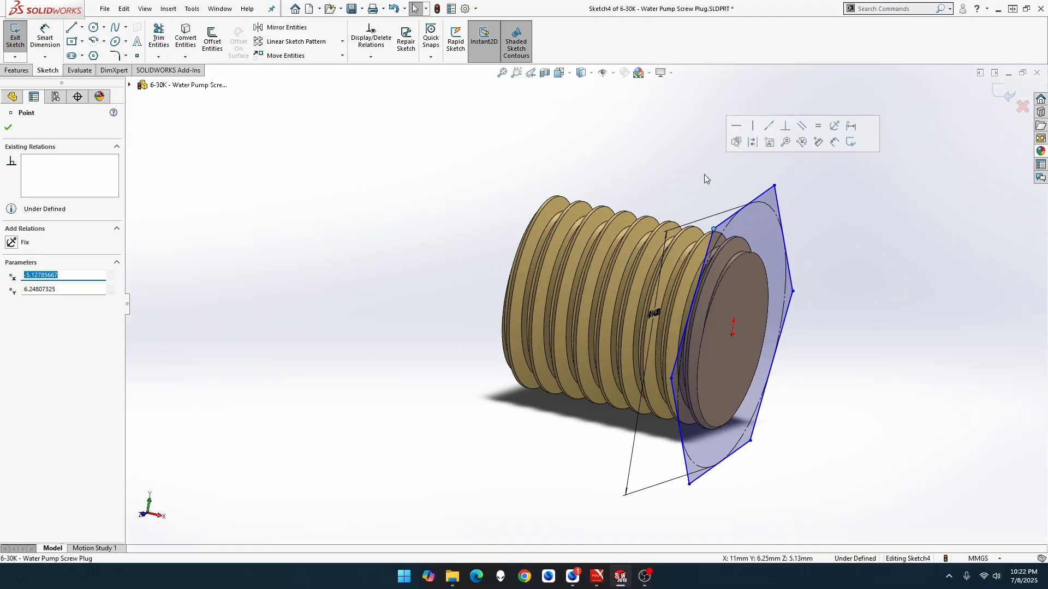
click(731, 217)
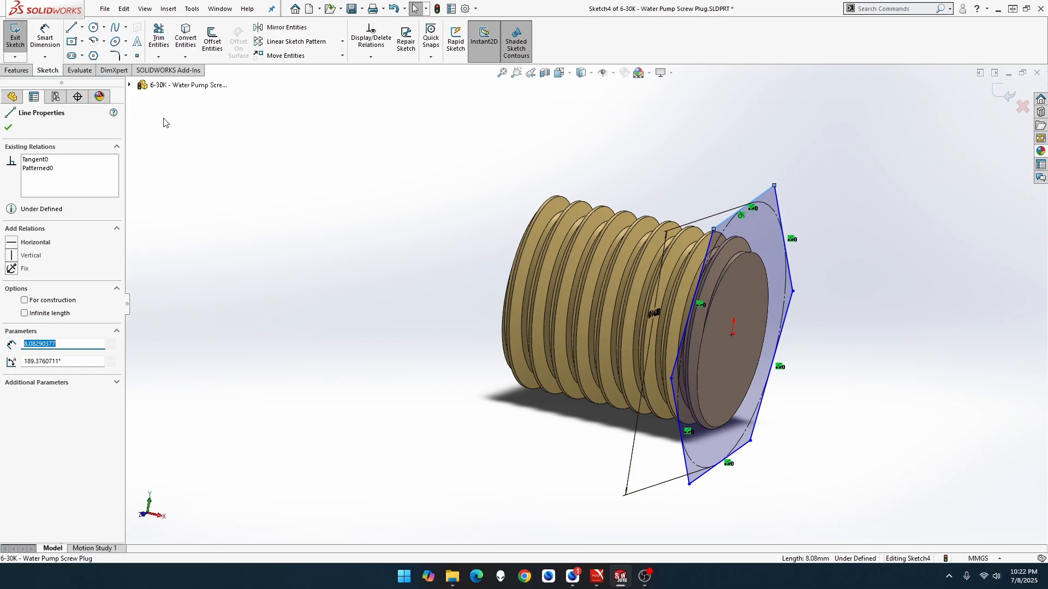
click(130, 85)
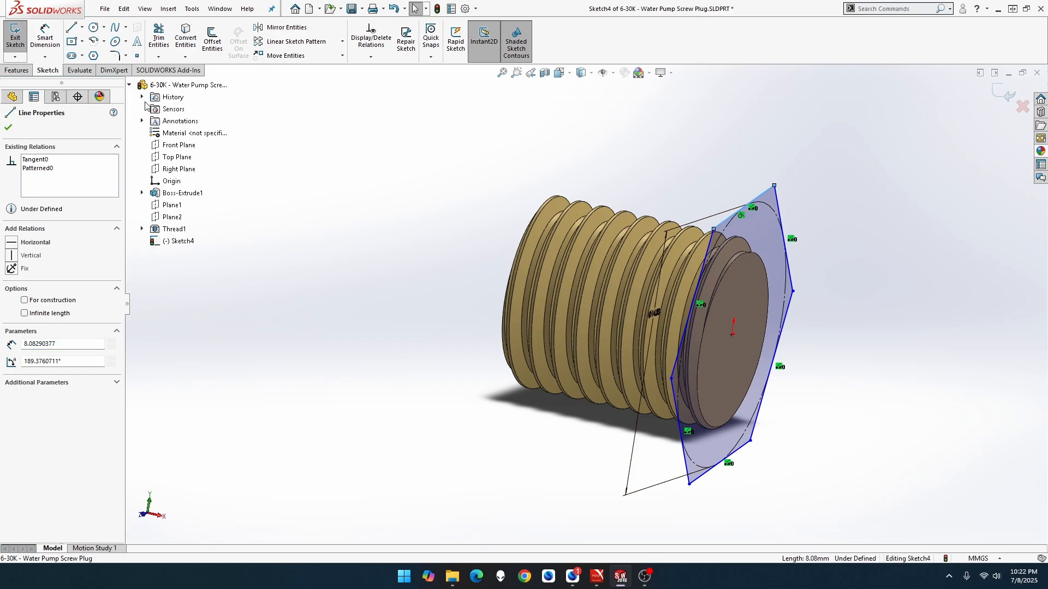
click(172, 158)
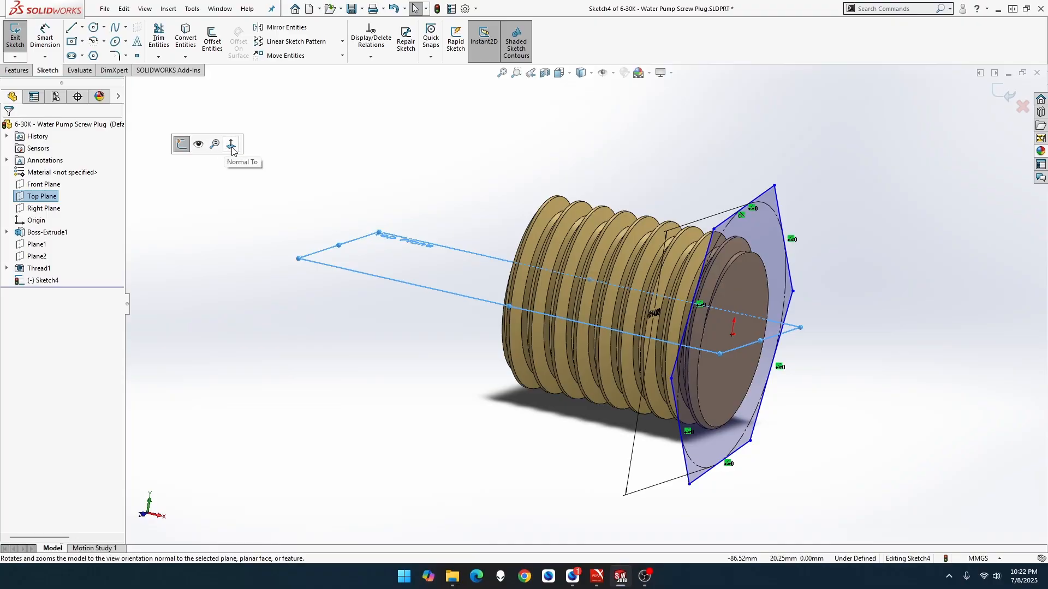
drag(713, 229, 724, 212)
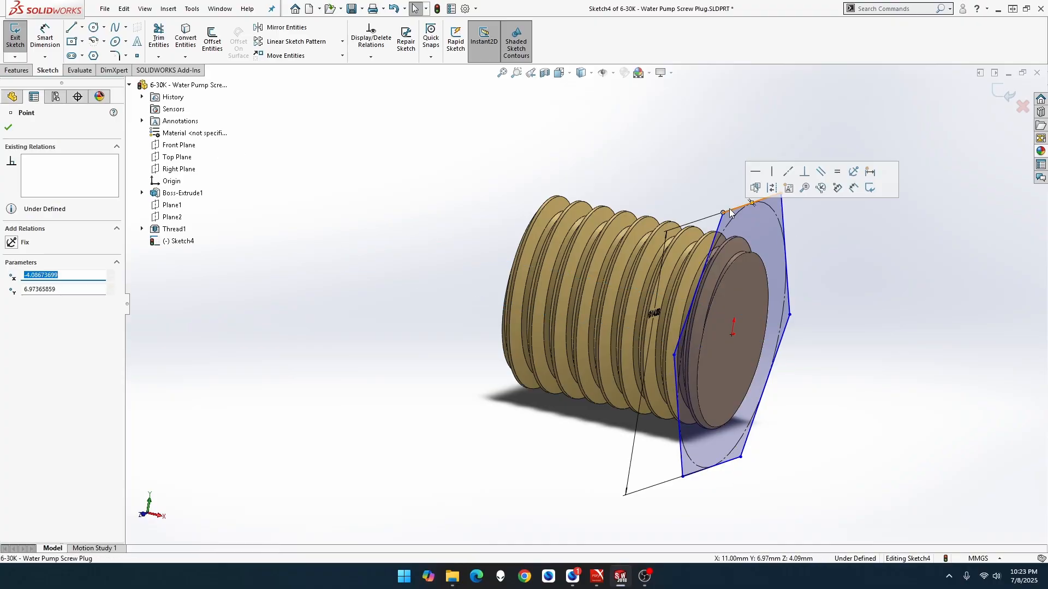
click(733, 209)
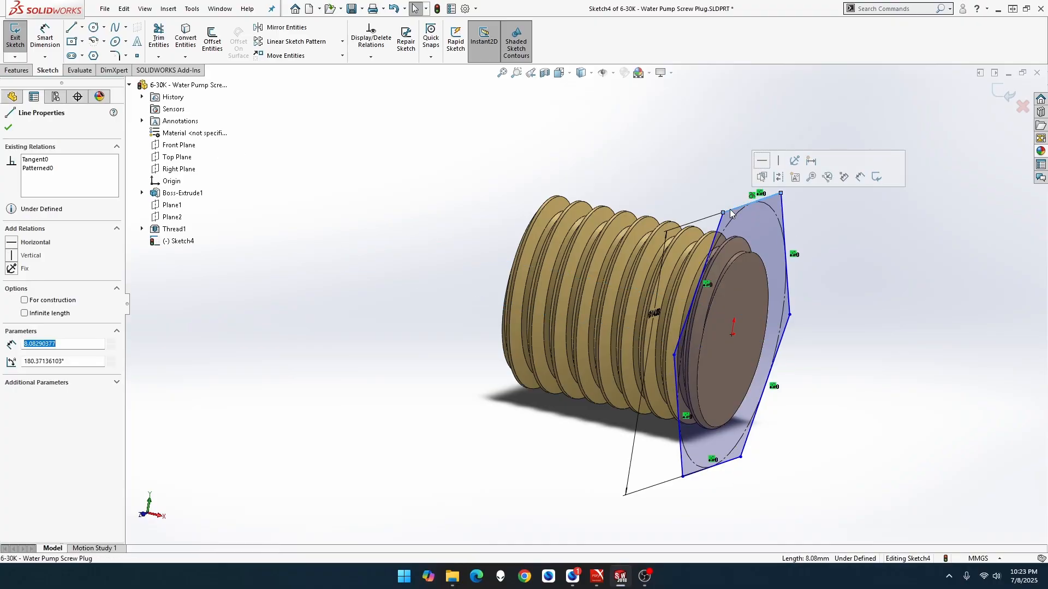
click(757, 165)
click(712, 165)
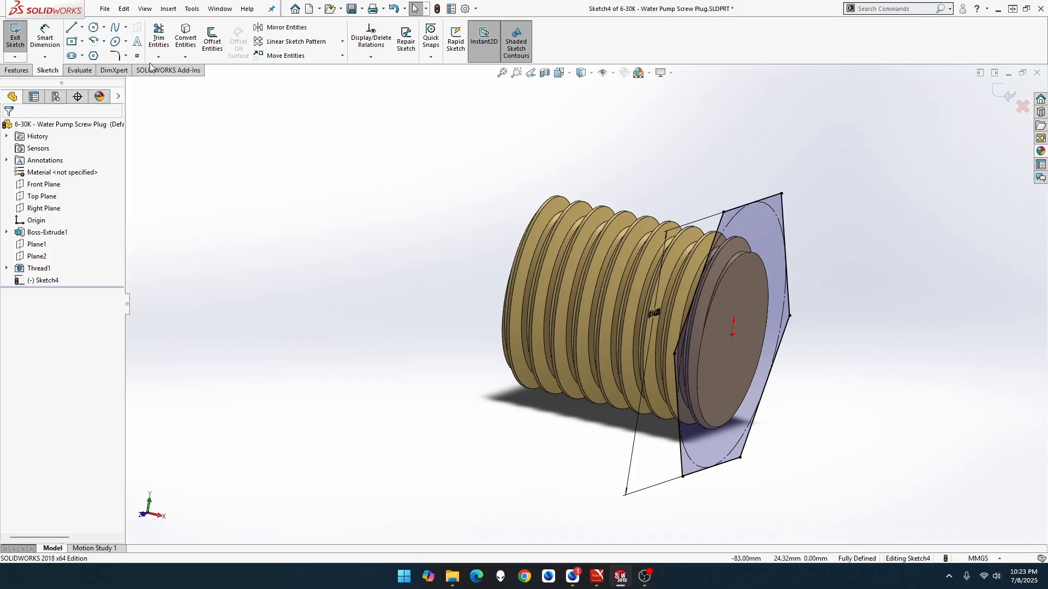
- Extrude the hexagon as a blind boss 4 mm deep, reversed back over the threaded cylinder, with the result merged
click(19, 70)
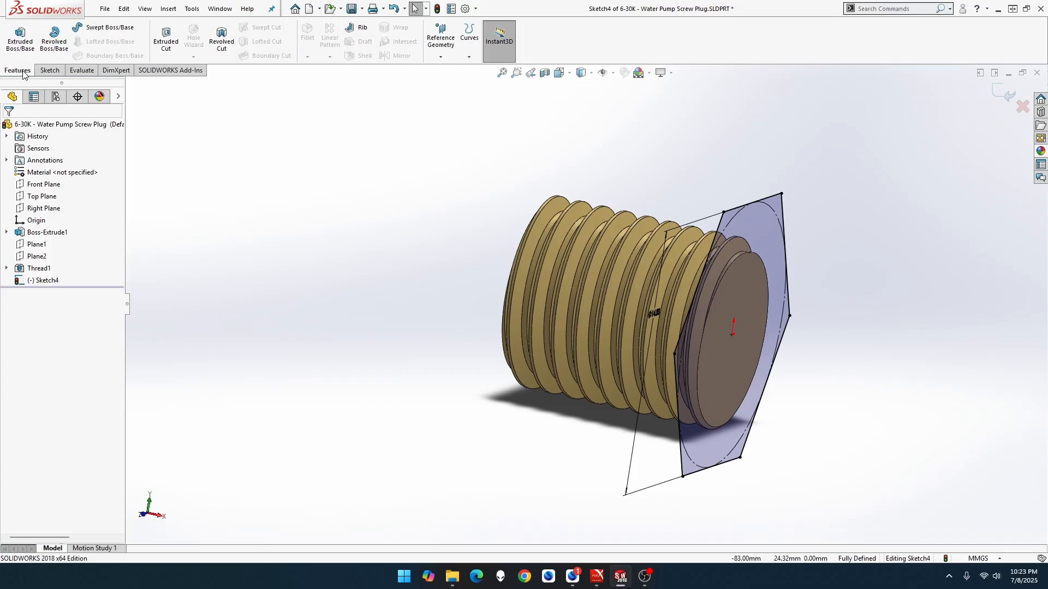
click(20, 41)
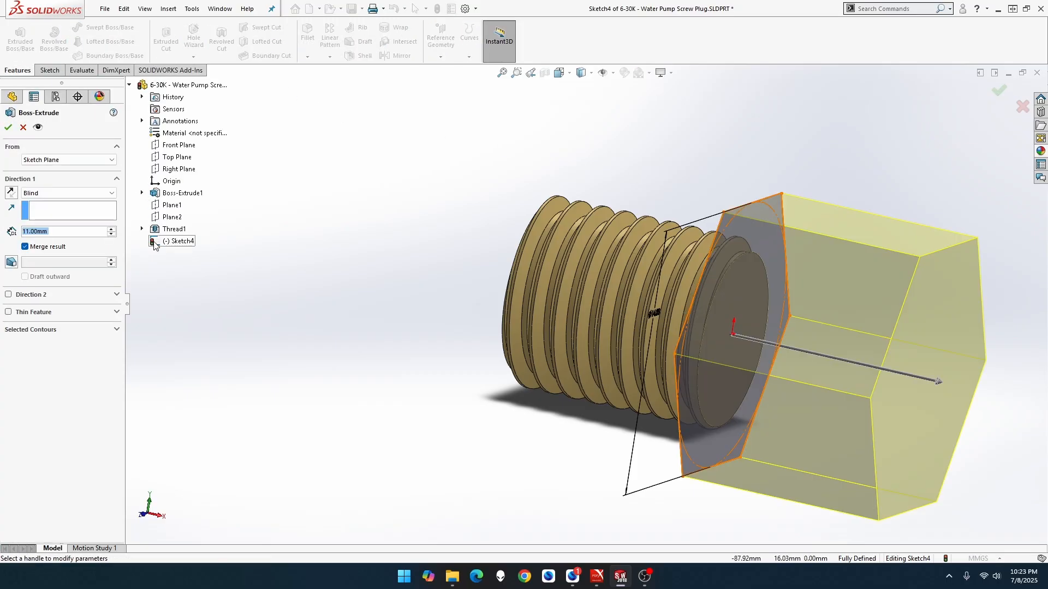
text(4)
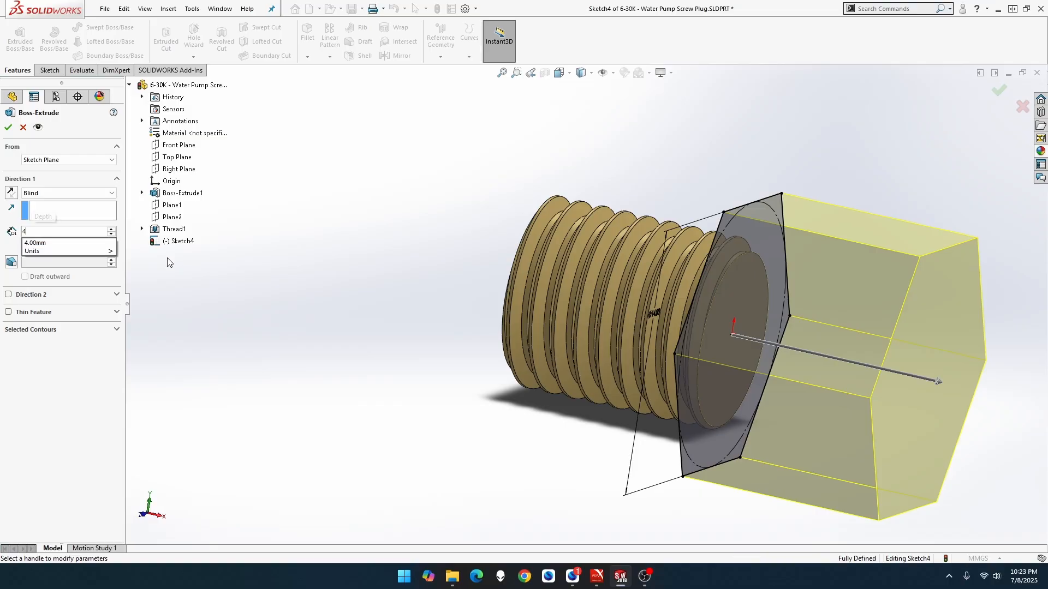
key(Tab)
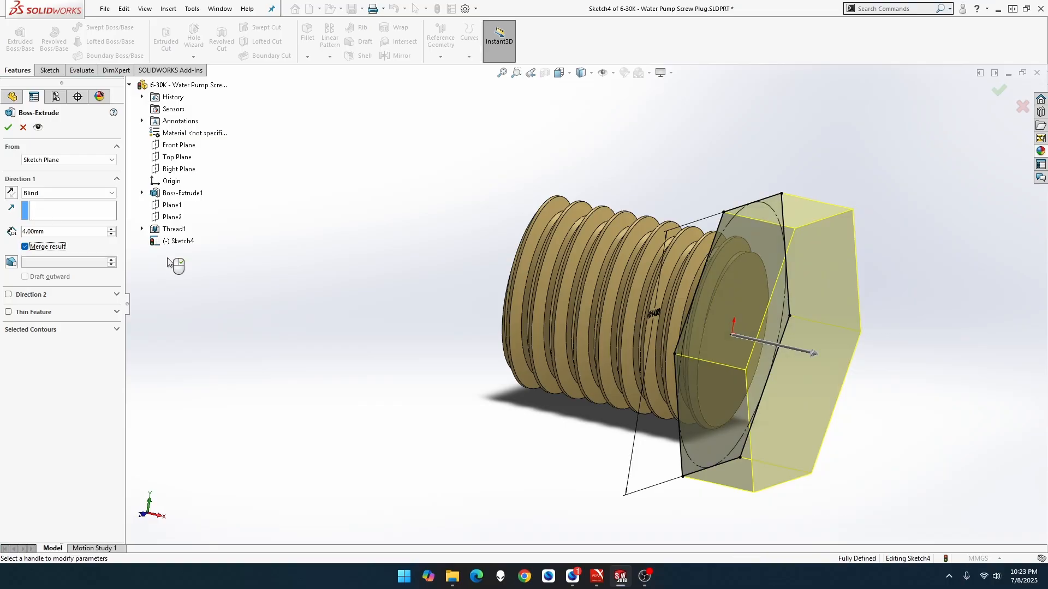
click(11, 193)
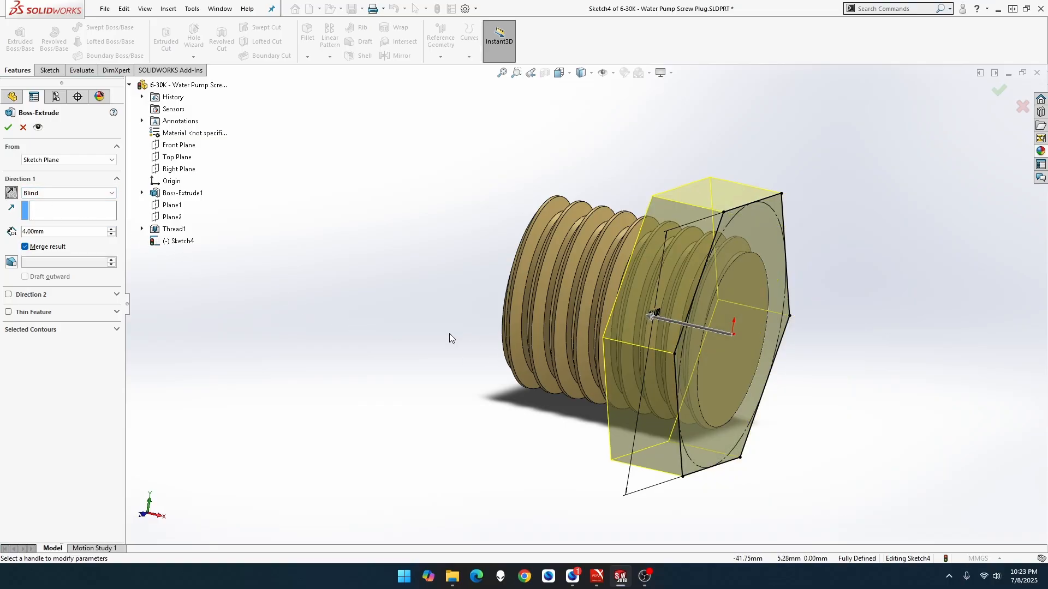
middle_drag(449, 333, 486, 354)
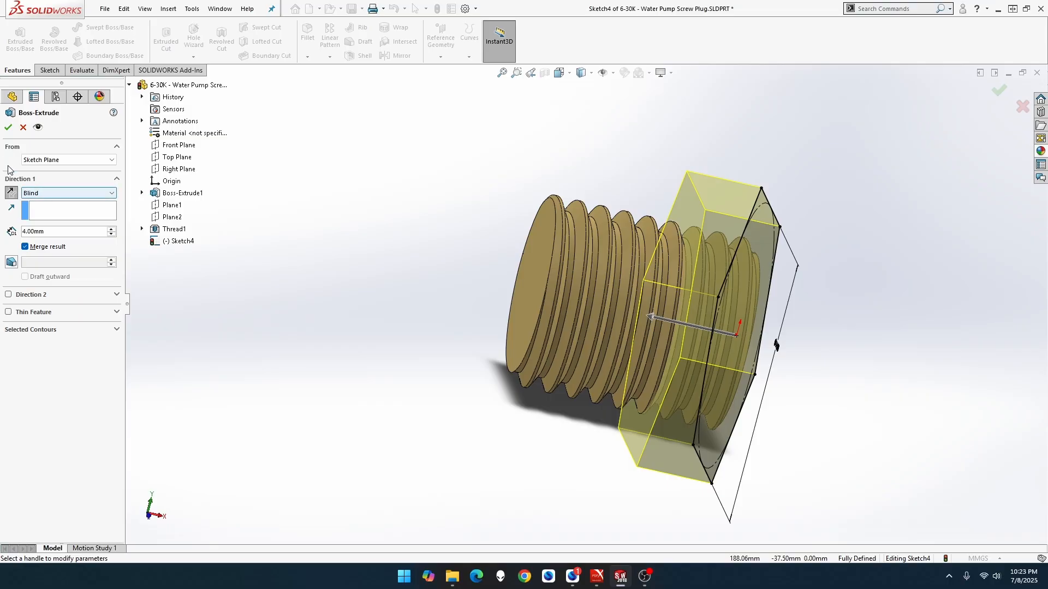
click(8, 127)
- Save the finished screw plug part
click(310, 271)
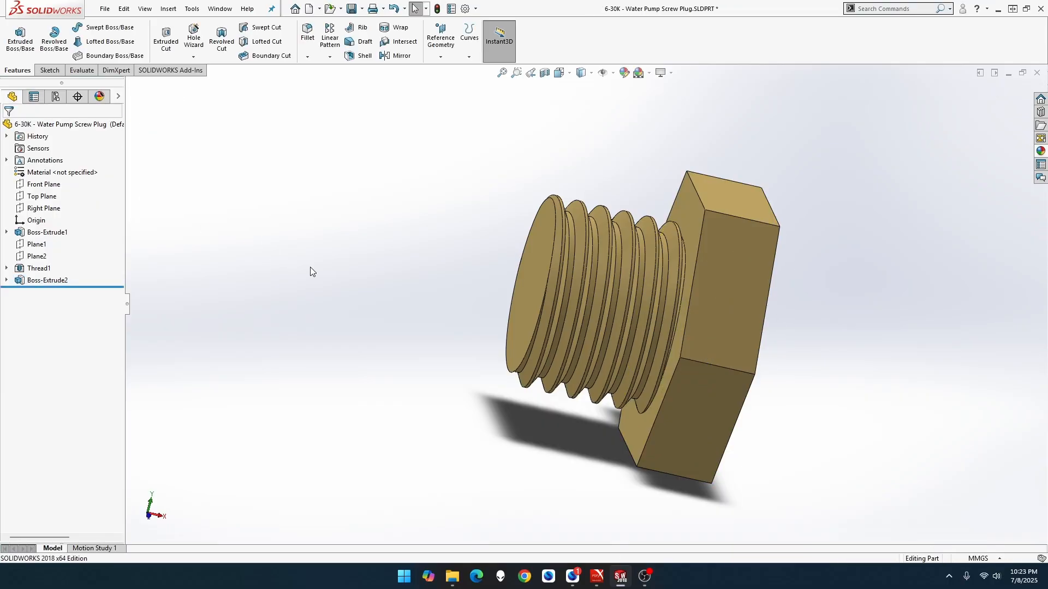
mouse_move(309, 272)
middle_down()
mouse_move(300, 265)
mouse_move(304, 292)
mouse_move(465, 272)
mouse_move(437, 248)
mouse_move(540, 306)
mouse_move(264, 293)
mouse_move(234, 276)
mouse_move(97, 261)
mouse_move(3, 262)
mouse_move(2, 278)
mouse_move(3, 164)
mouse_move(209, 10)
mouse_move(364, 33)
mouse_move(387, 11)
middle_up()
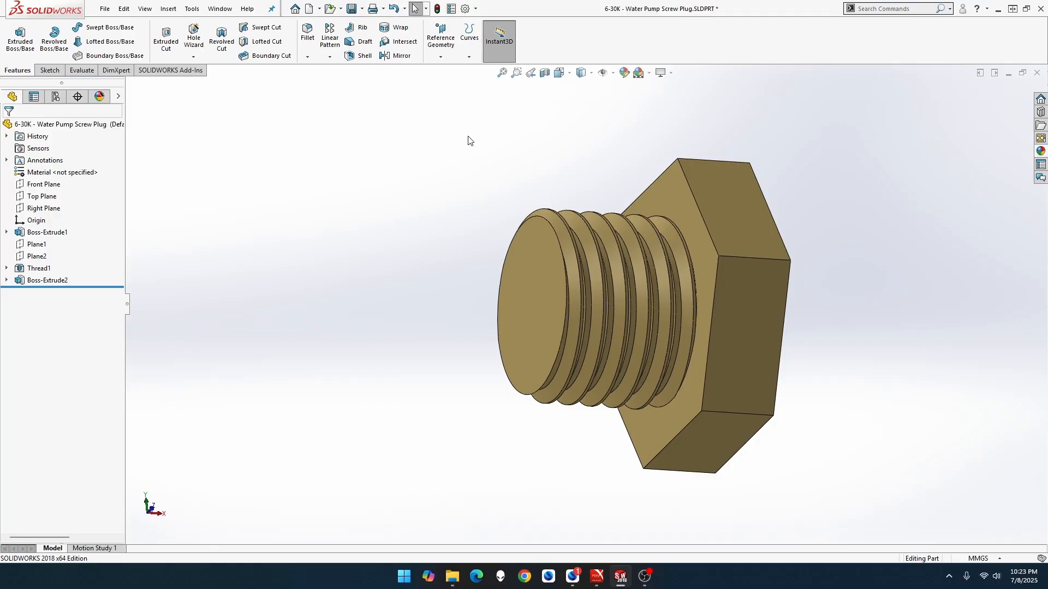
key(ctrl+s)
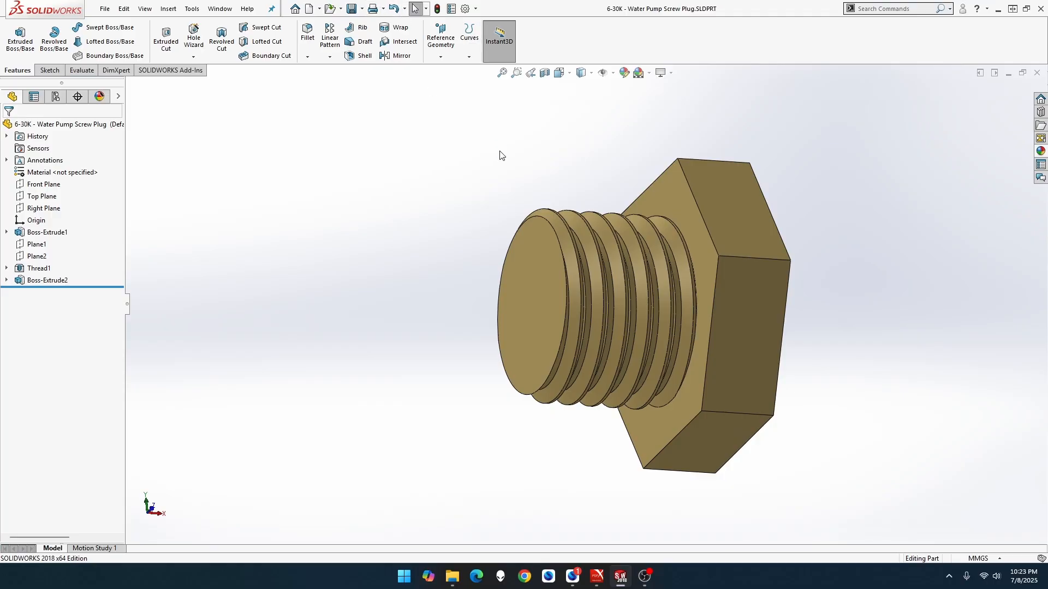